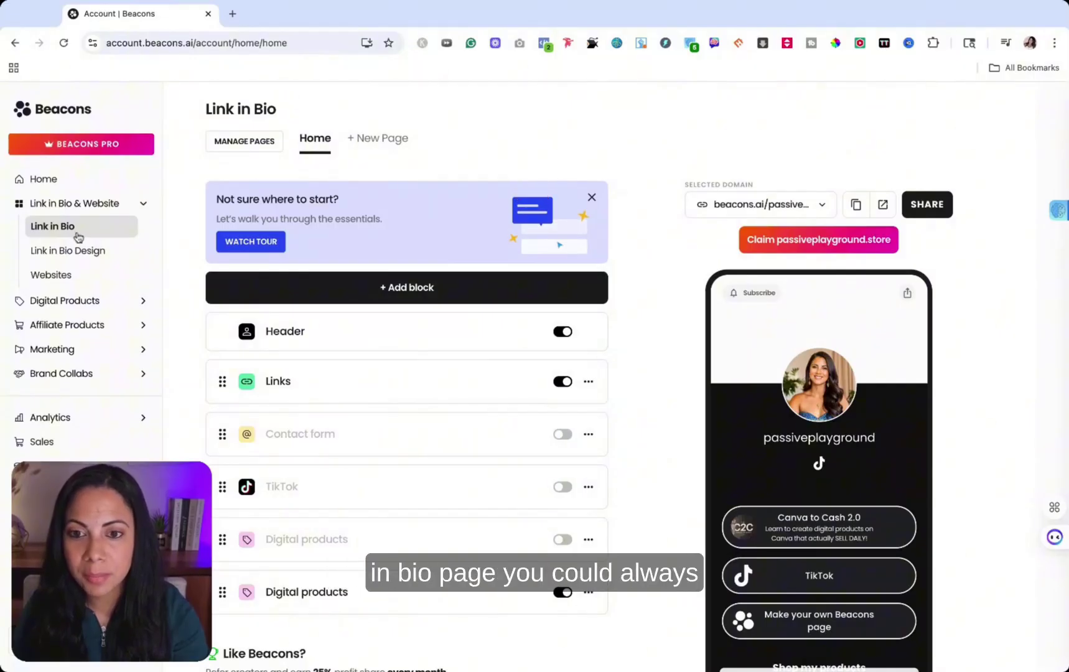
Add a Digital products block with the Large card layout to the Beacons page
click(400, 291)
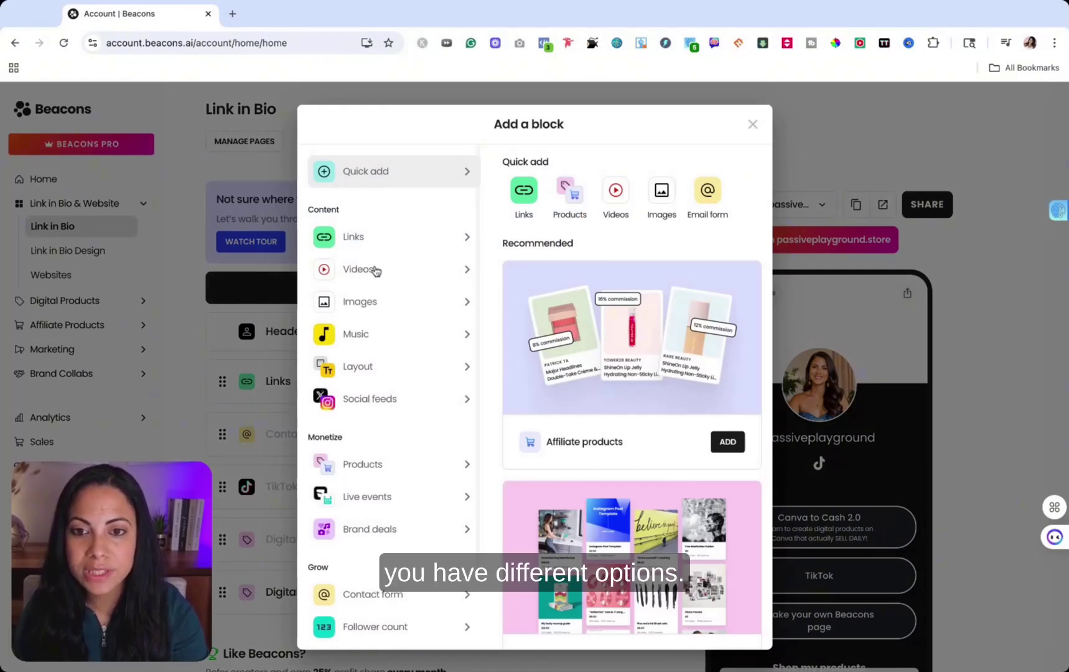
click(569, 198)
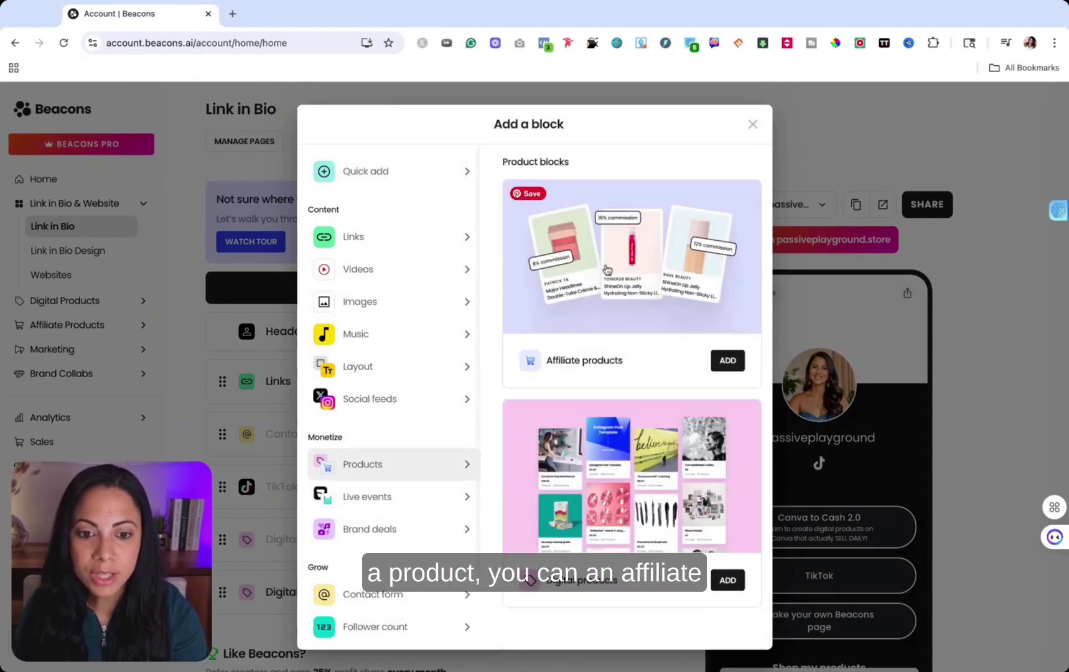
click(728, 581)
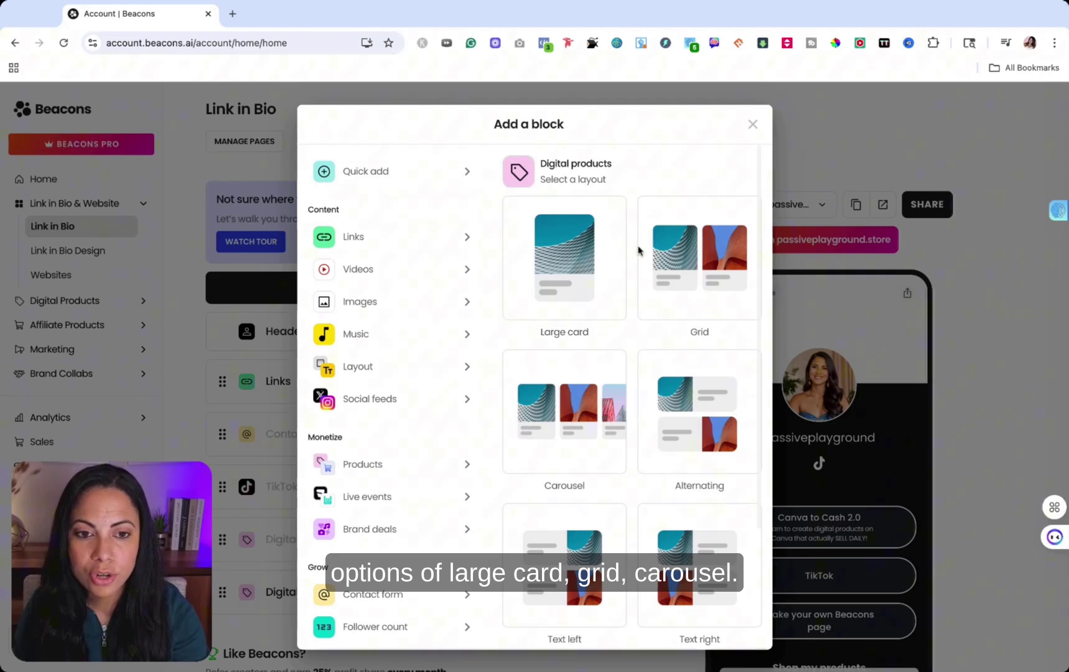
click(565, 261)
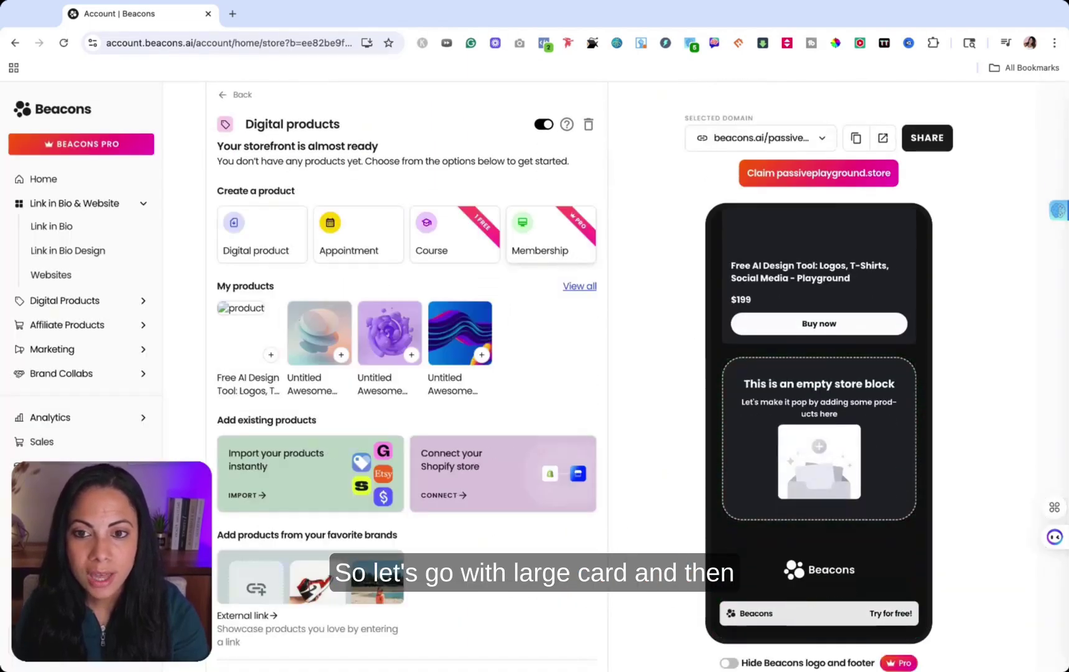
Start a new $5 digital product in Beacons, review its pricing, and continue to listing
click(256, 247)
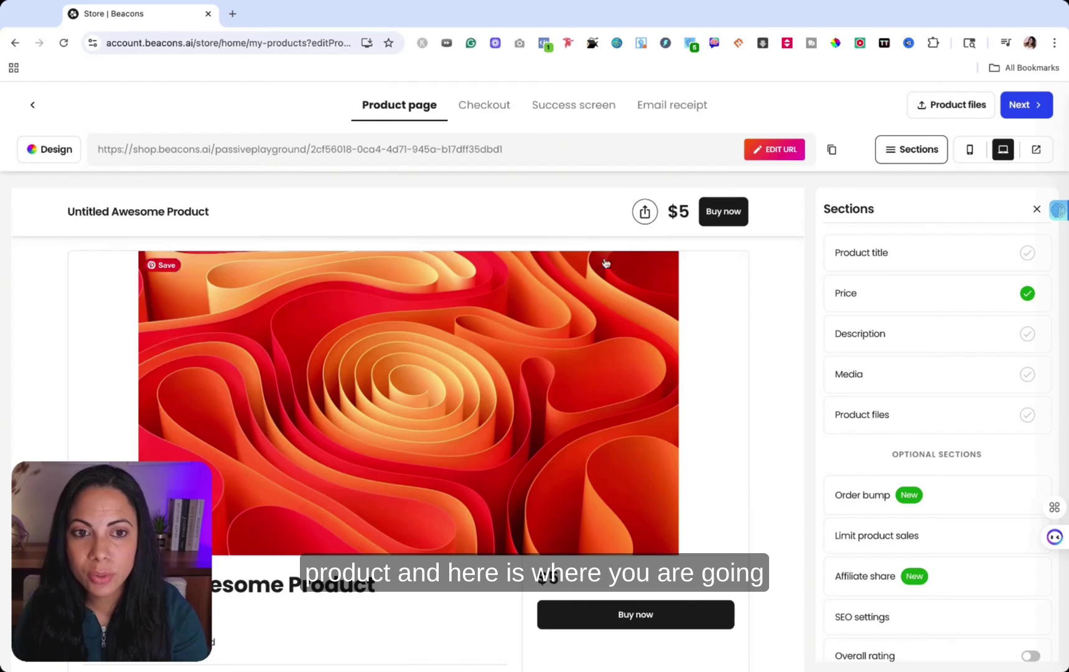
scroll(609, 305, down, 4)
scroll(613, 305, up, 4)
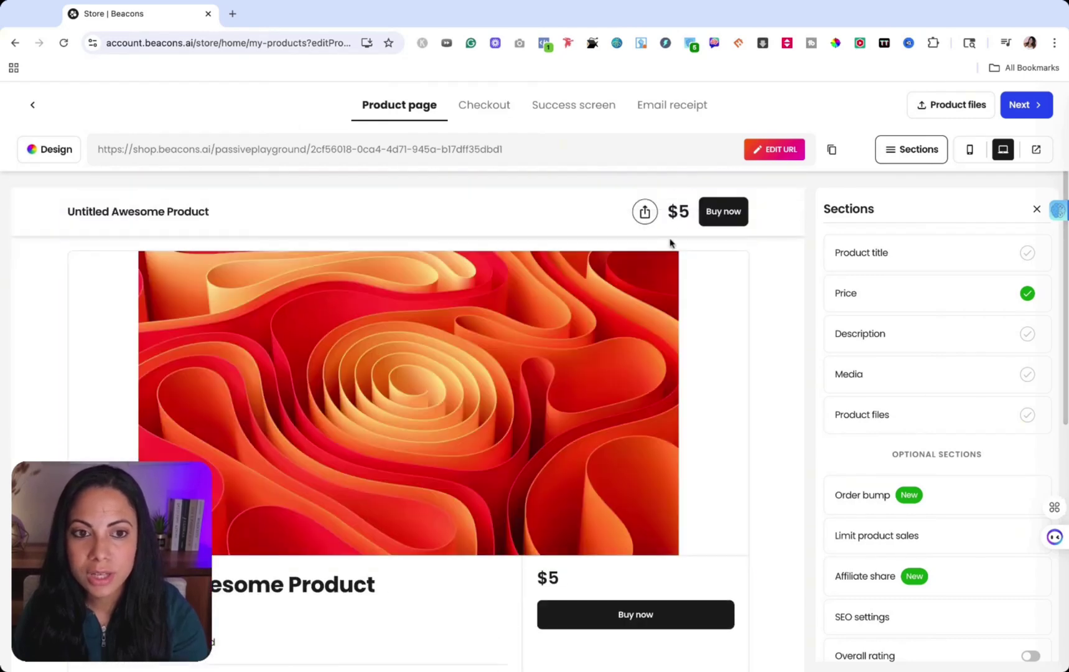
click(679, 214)
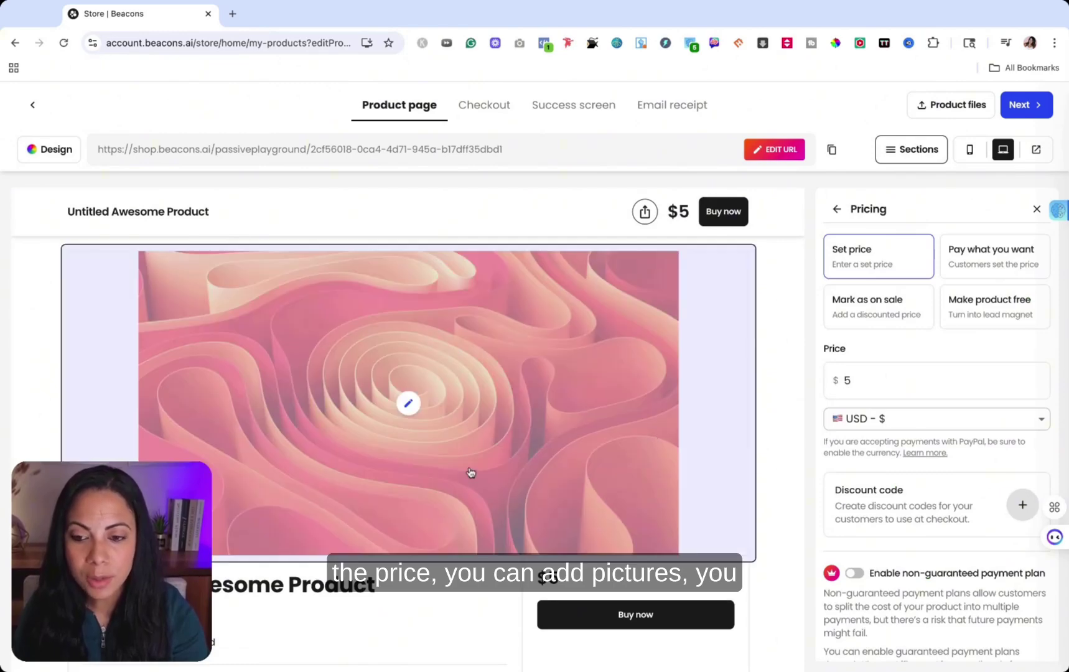
scroll(471, 474, down, 3)
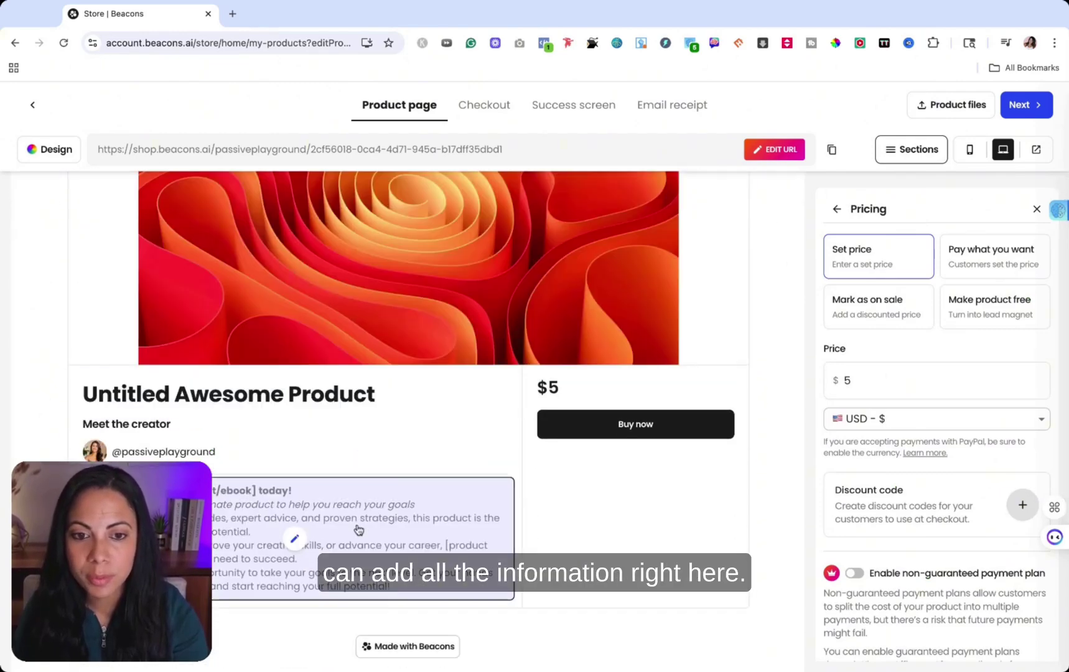
scroll(556, 518, up, 3)
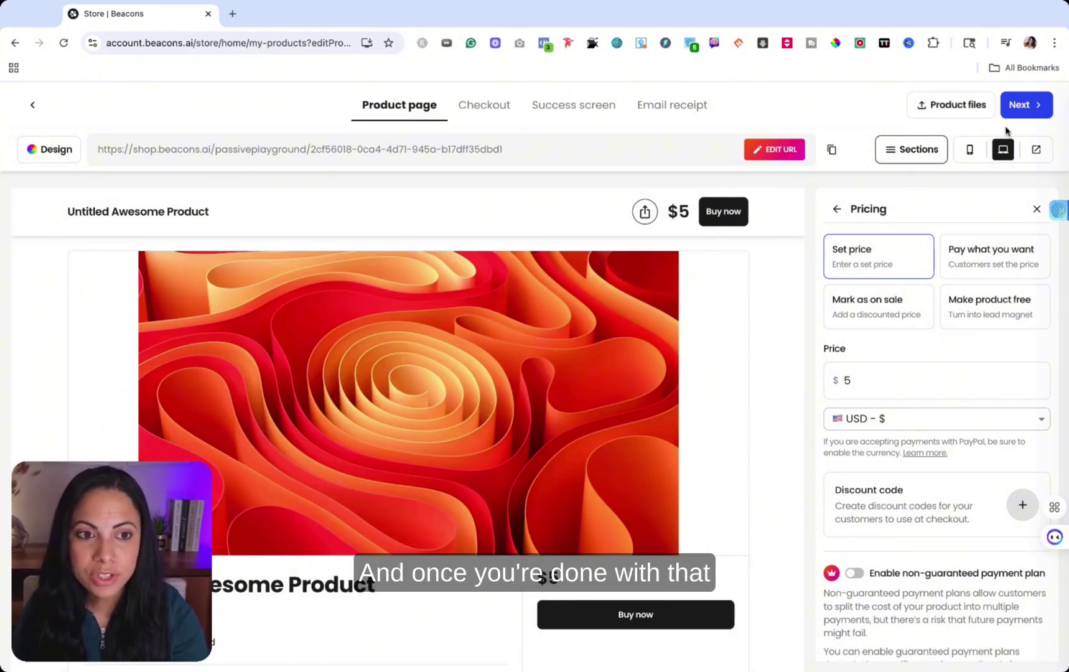
click(1027, 106)
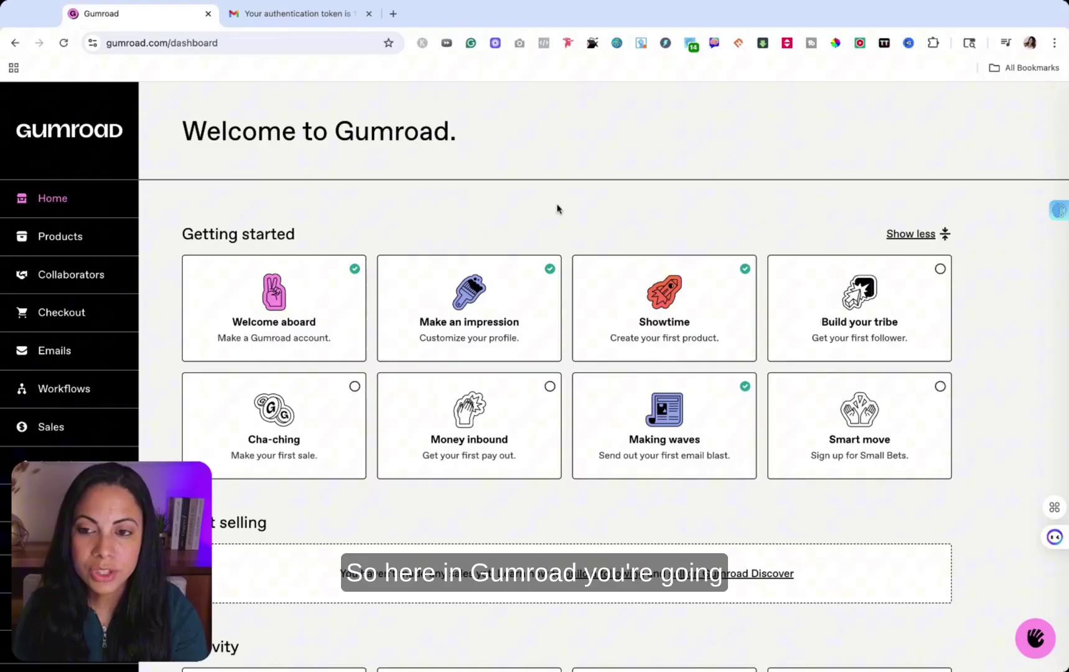
Start a new Gumroad product and name it Test
click(59, 243)
click(894, 139)
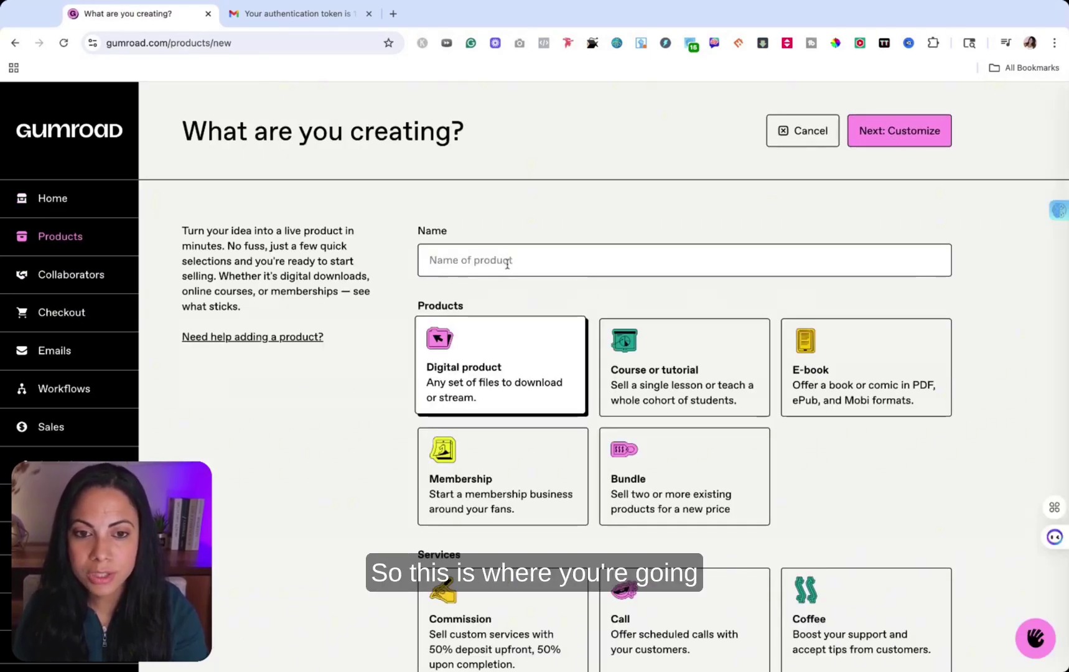
click(507, 264)
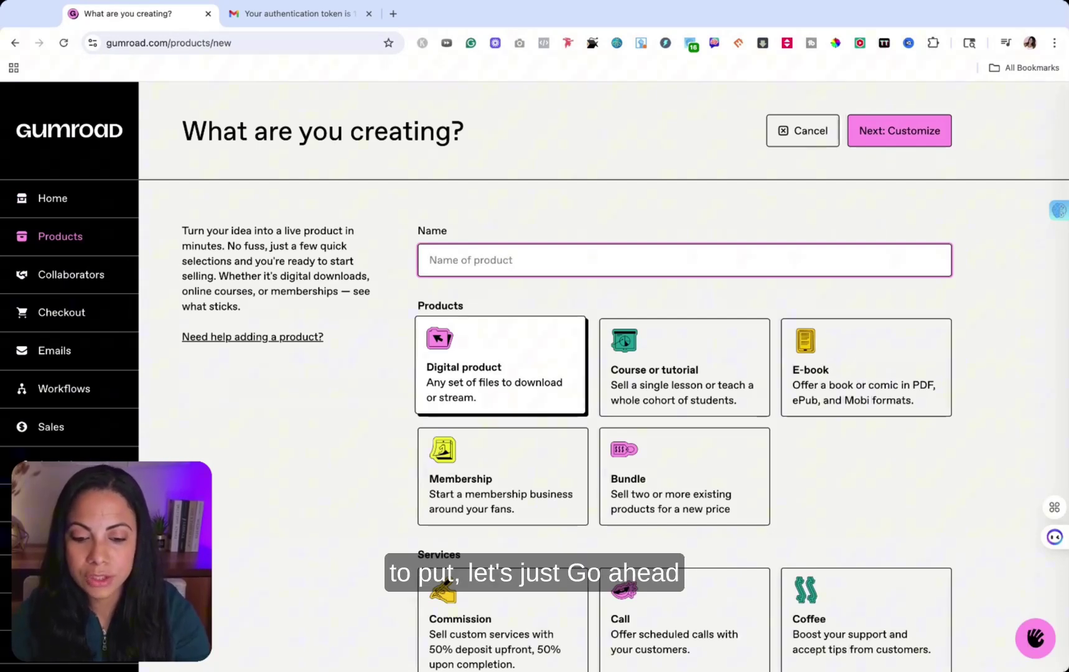
text(Test)
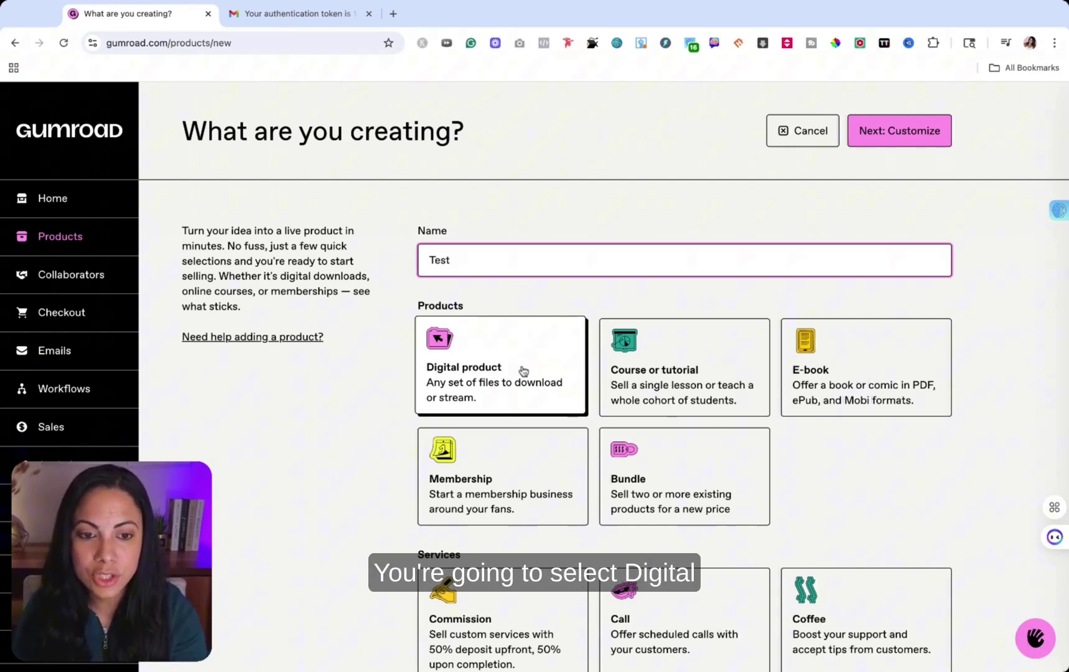
Keep it a digital product, price it at $10, and continue to customization
scroll(856, 403, down, 1)
scroll(856, 403, down, 1)
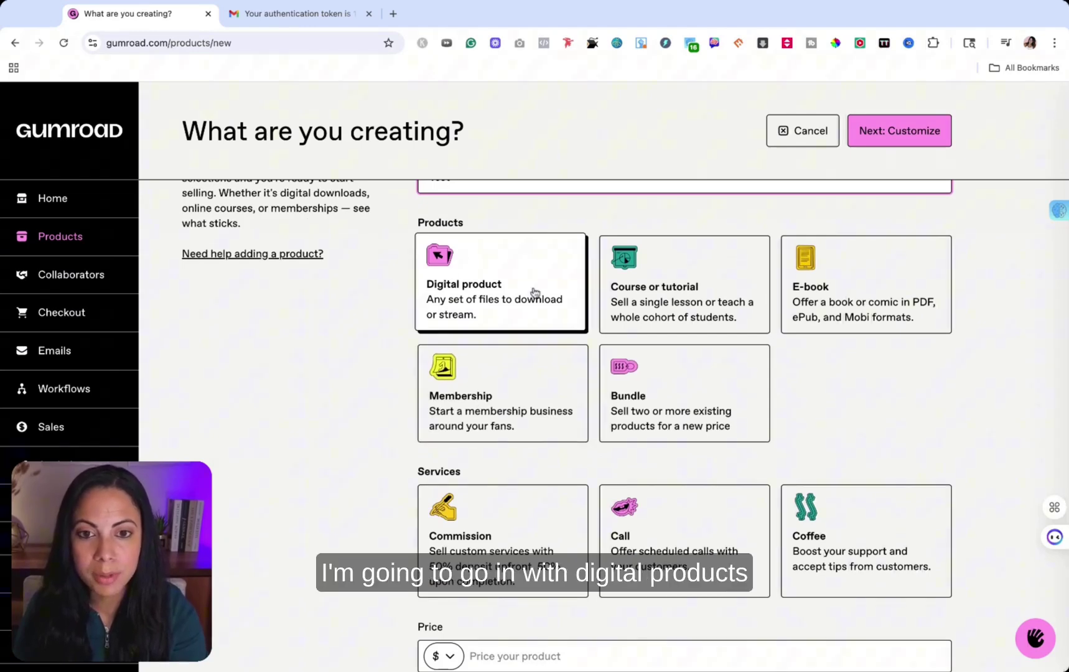
scroll(538, 304, down, 3)
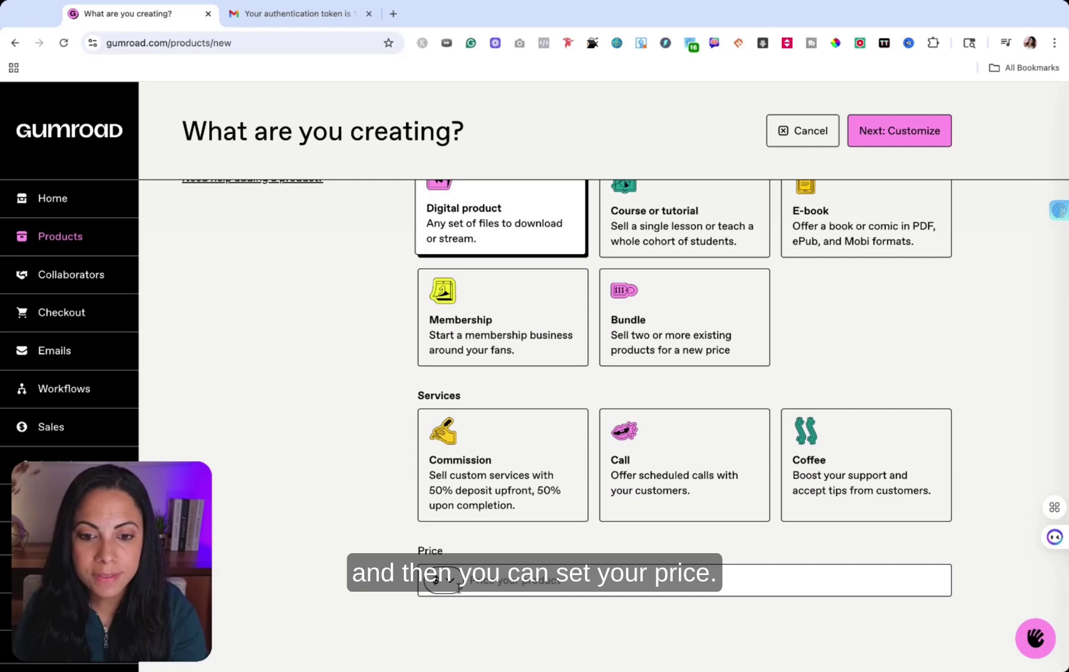
scroll(490, 583, up, 3)
scroll(560, 560, down, 3)
click(489, 582)
text(10)
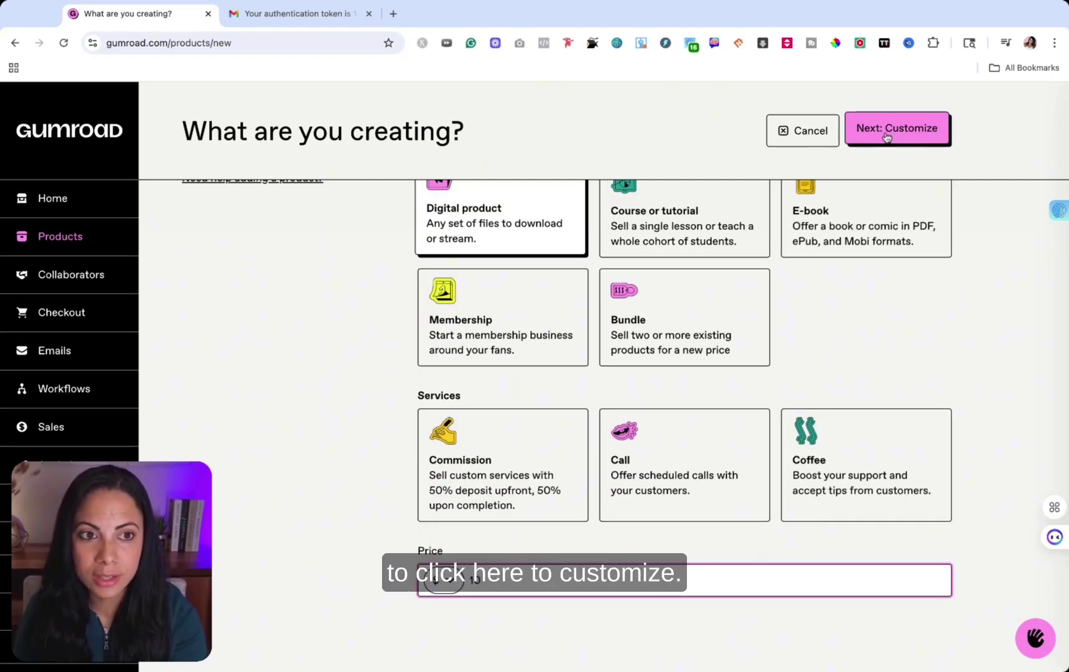
click(905, 134)
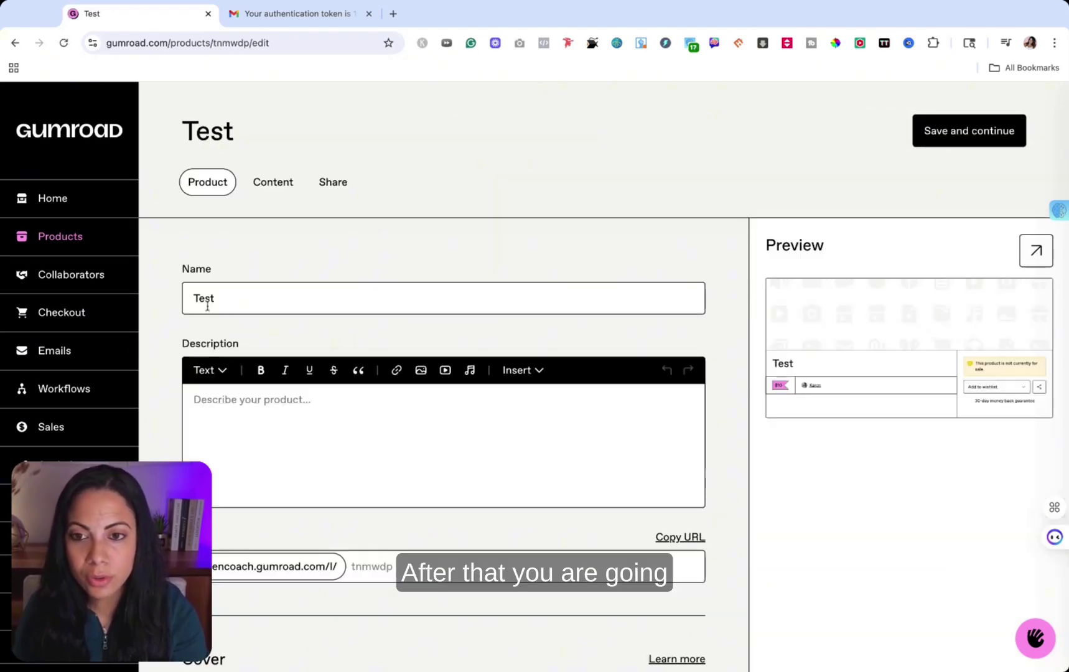
Write 'When you type' as the Test product's description
double_click(226, 301)
click(229, 423)
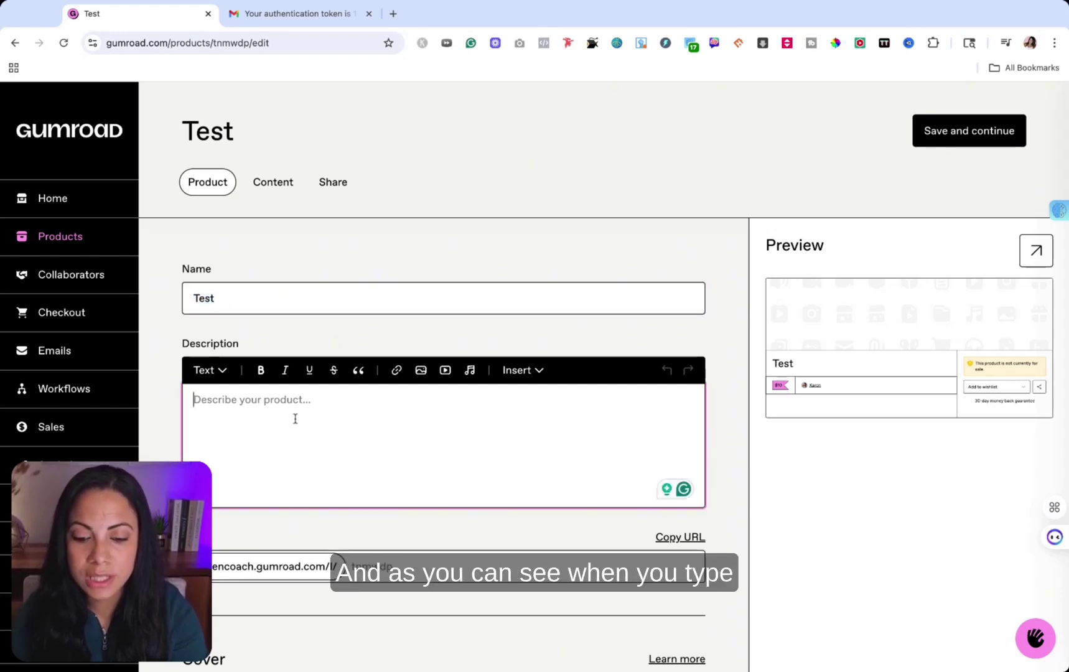
text(When you type)
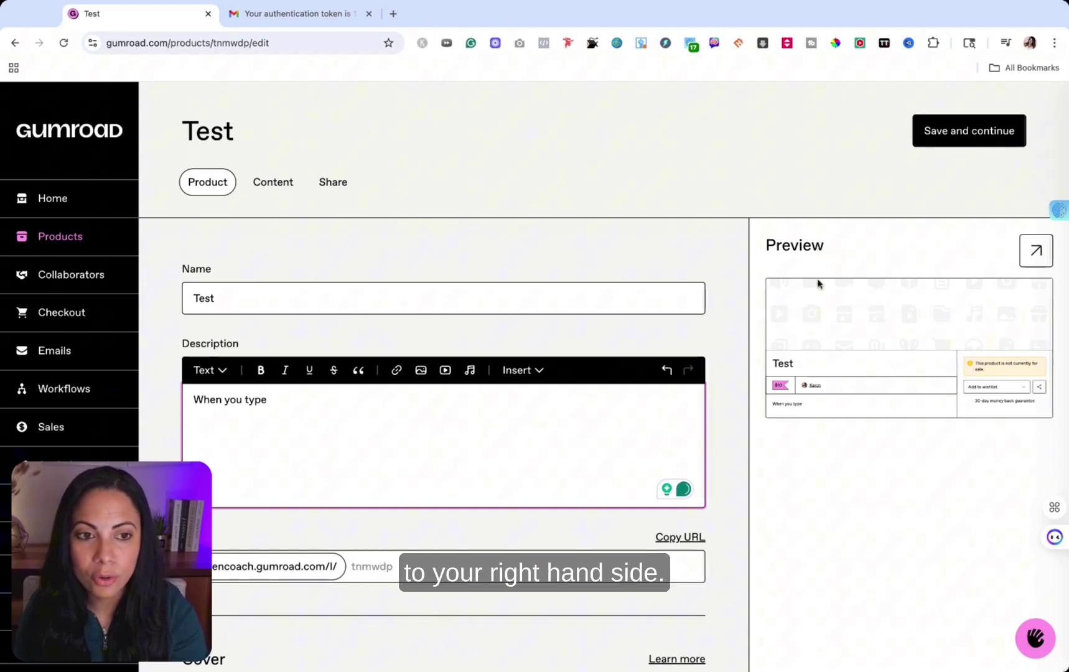
scroll(488, 337, down, 3)
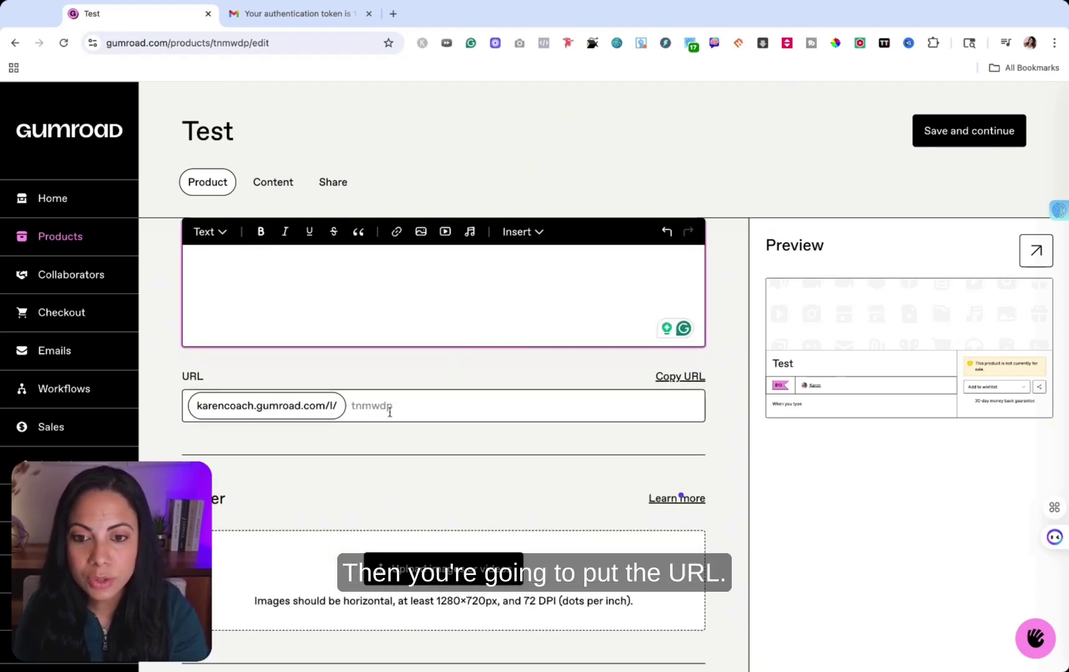
Set the product's custom URL slug to 'test'
click(389, 408)
text(test)
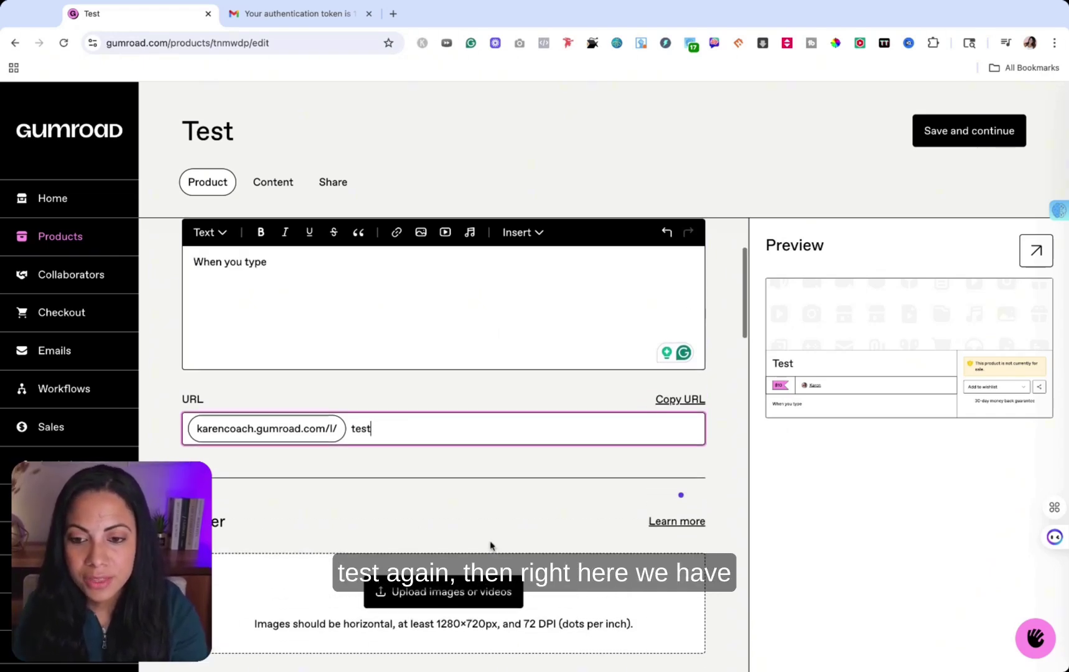
scroll(492, 546, down, 2)
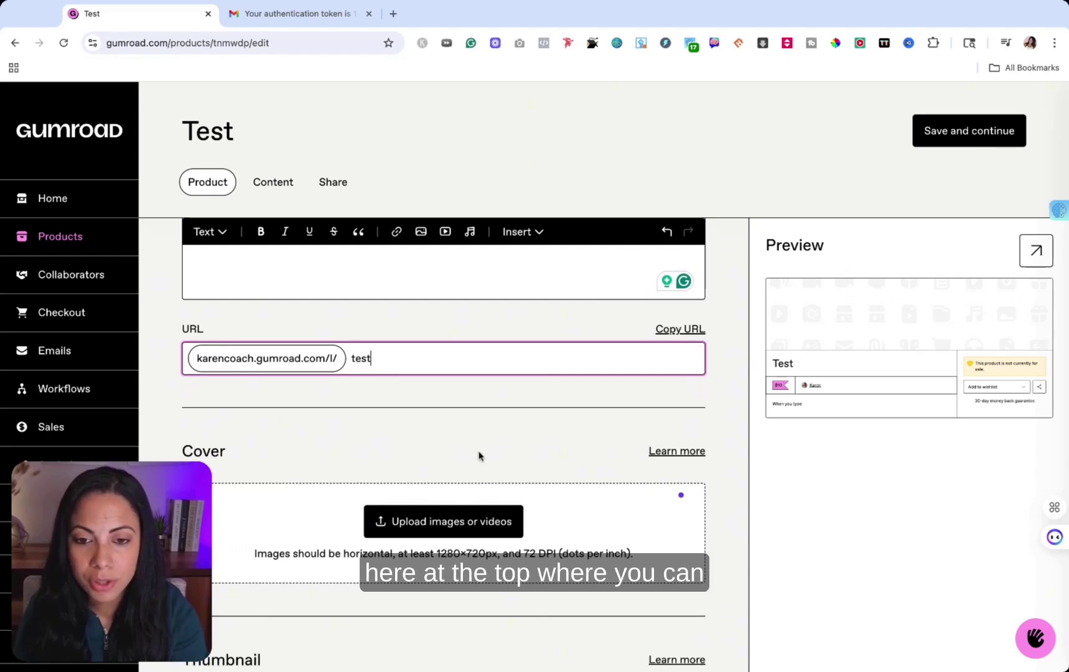
scroll(572, 532, down, 5)
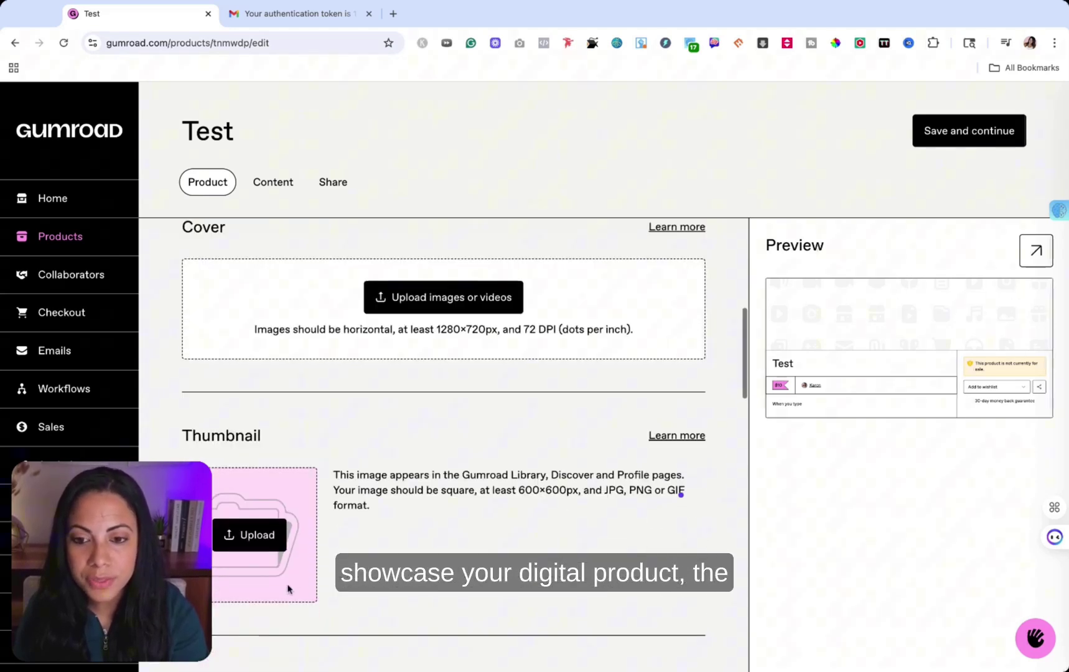
scroll(436, 498, down, 3)
scroll(521, 411, up, 1)
drag(567, 399, 439, 373)
scroll(522, 399, up, 2)
scroll(373, 324, down, 7)
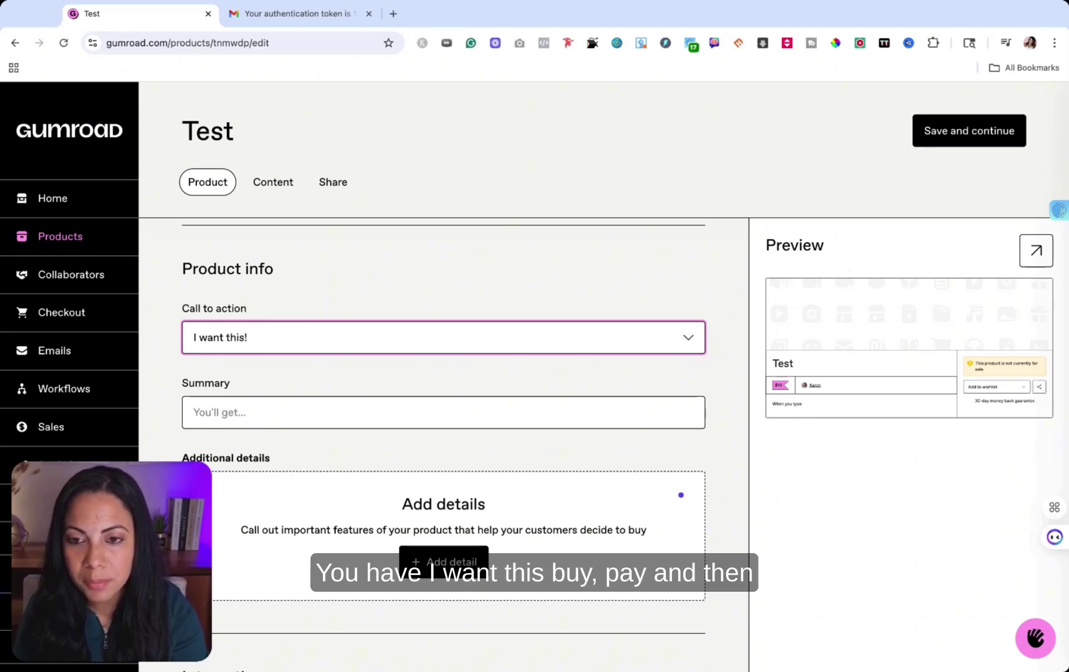
Review the Test product's info, pricing, versions and settings, then save and continue
scroll(366, 378, down, 1)
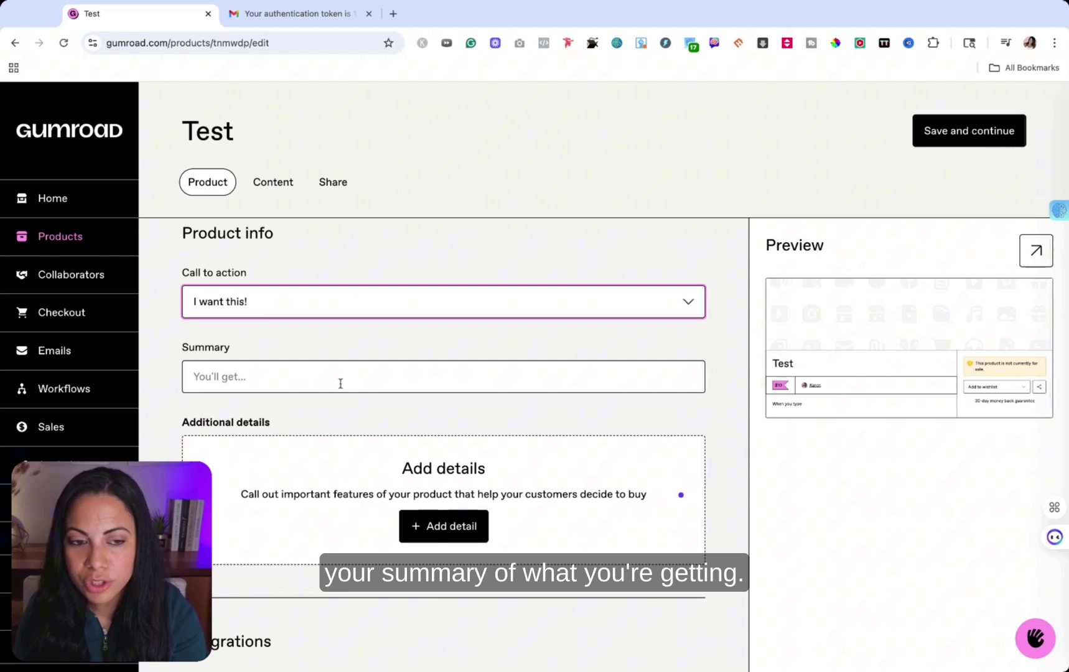
scroll(339, 382, down, 1)
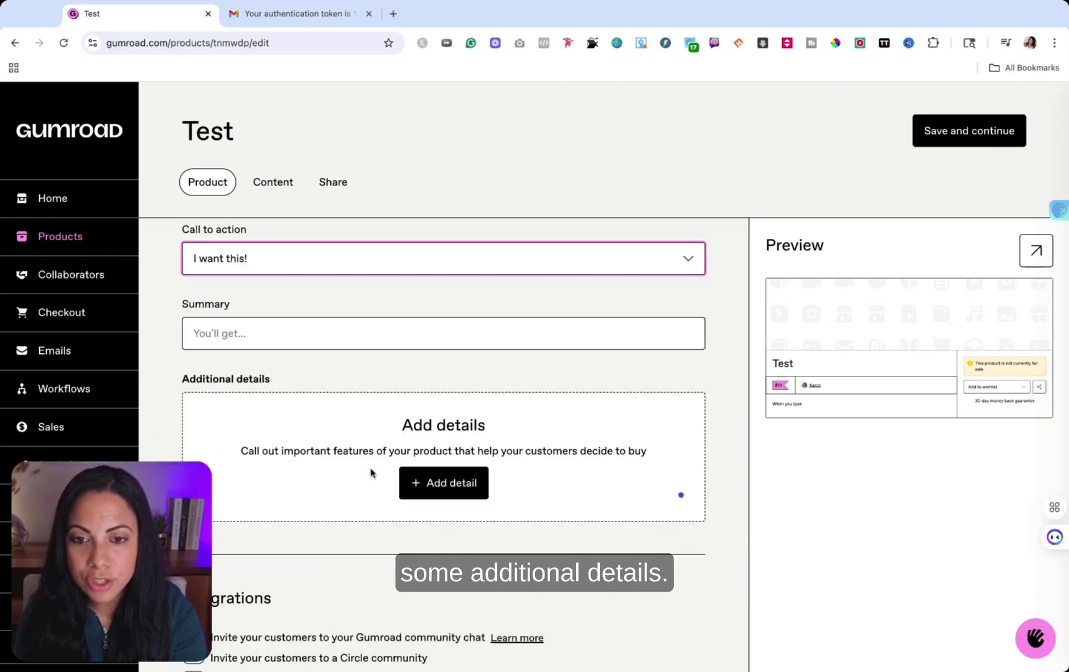
scroll(376, 479, down, 1)
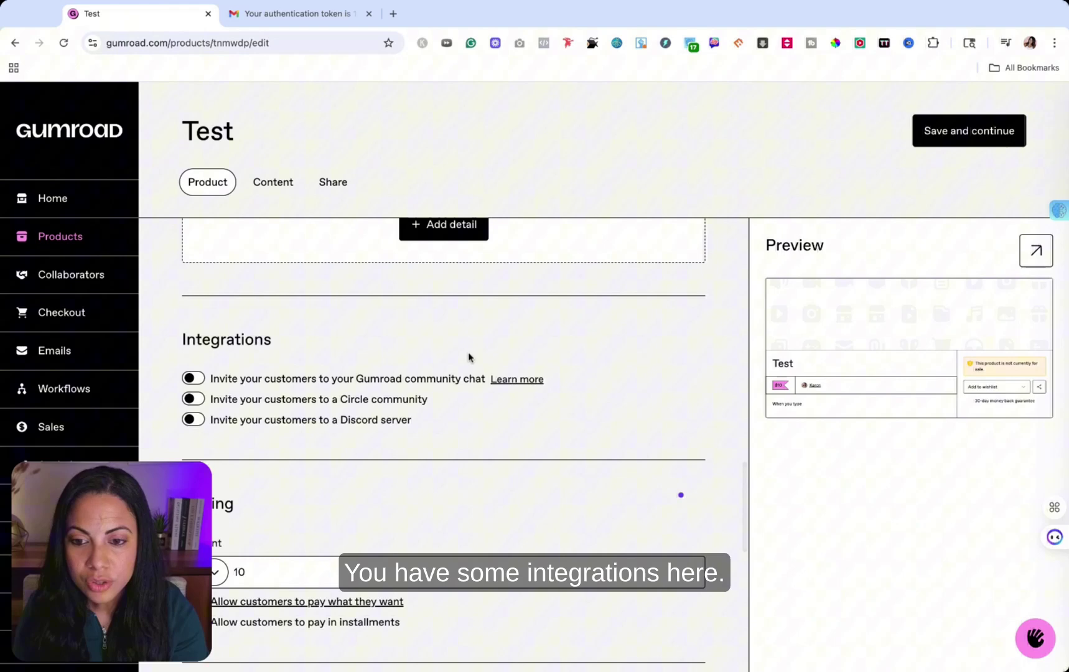
scroll(402, 458, down, 3)
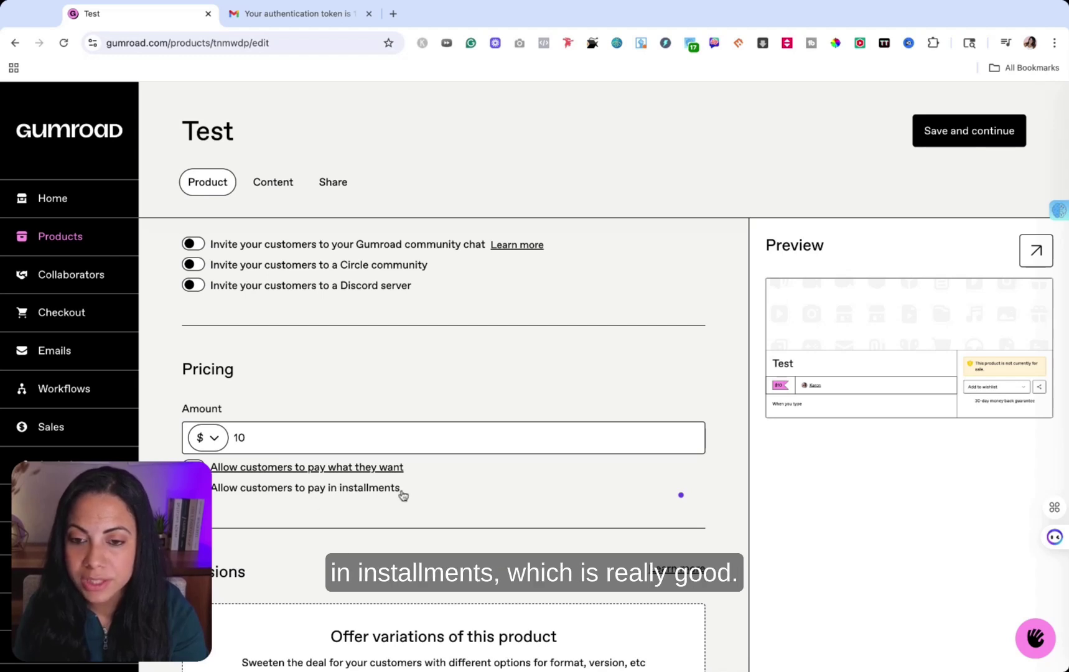
scroll(435, 511, down, 4)
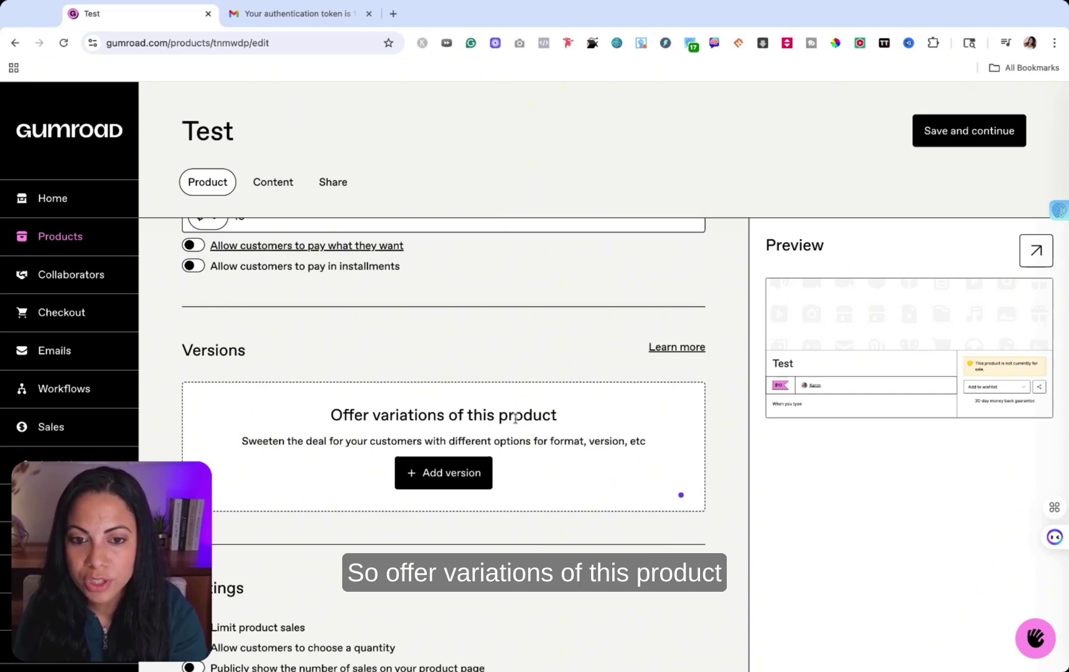
scroll(351, 477, down, 4)
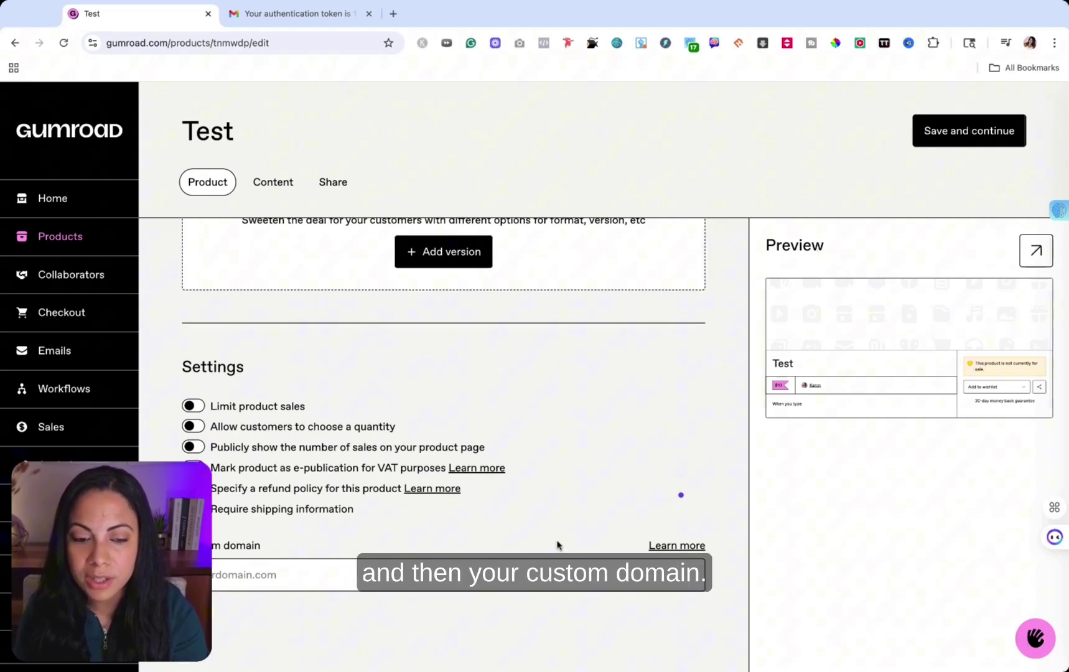
scroll(625, 511, up, 20)
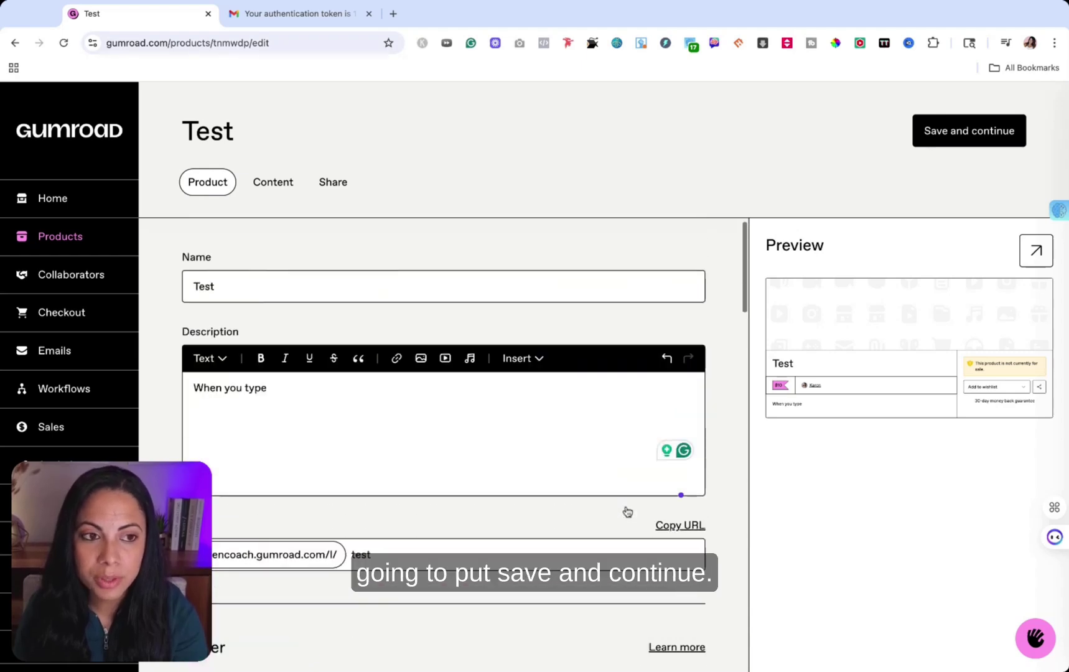
click(957, 134)
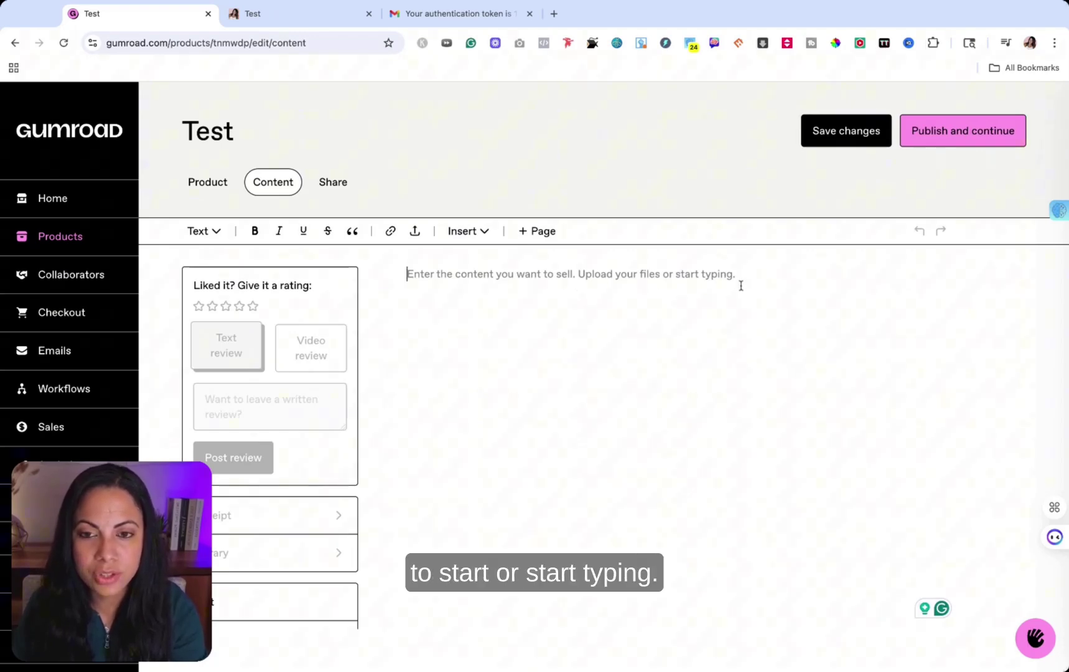
Upload the 1.1 MB PDF as content, publish the Test product, and save changes
click(415, 232)
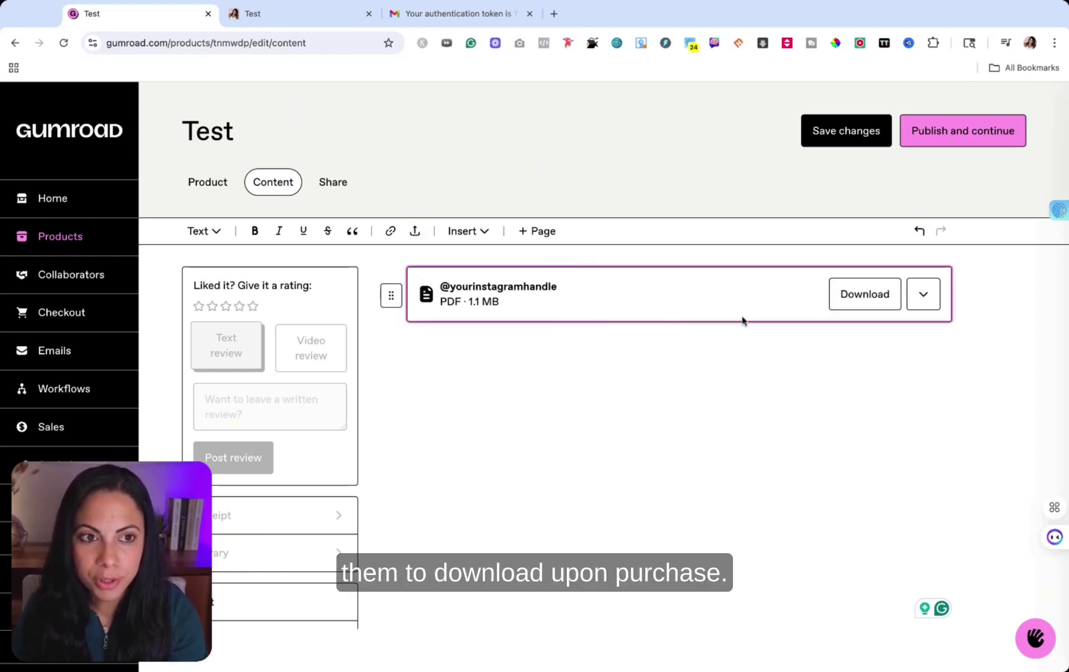
click(944, 132)
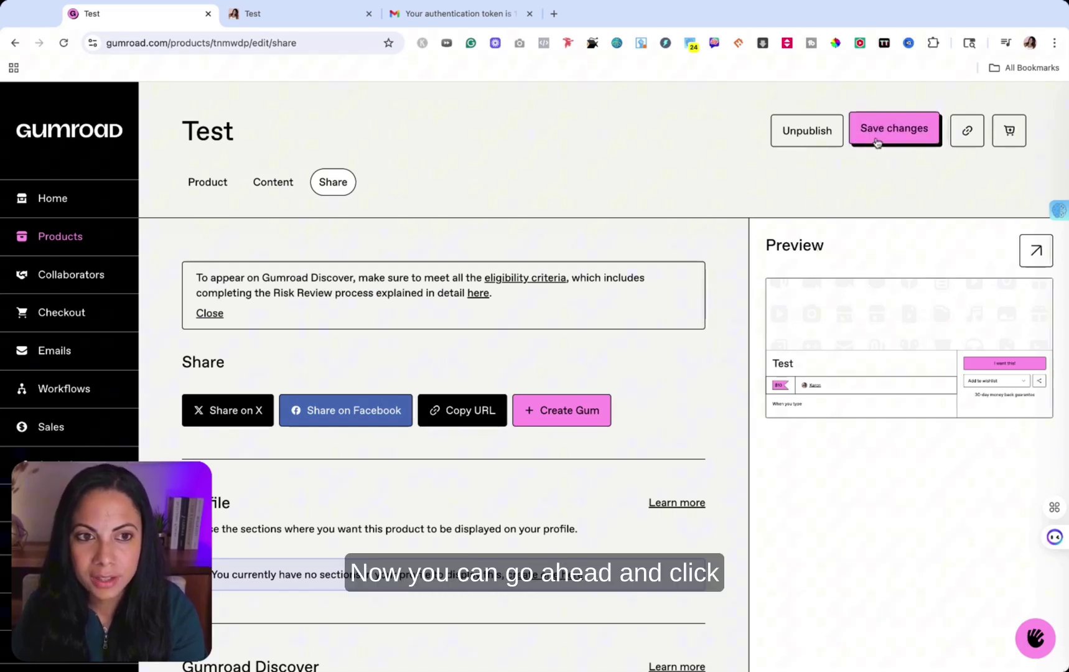
click(895, 134)
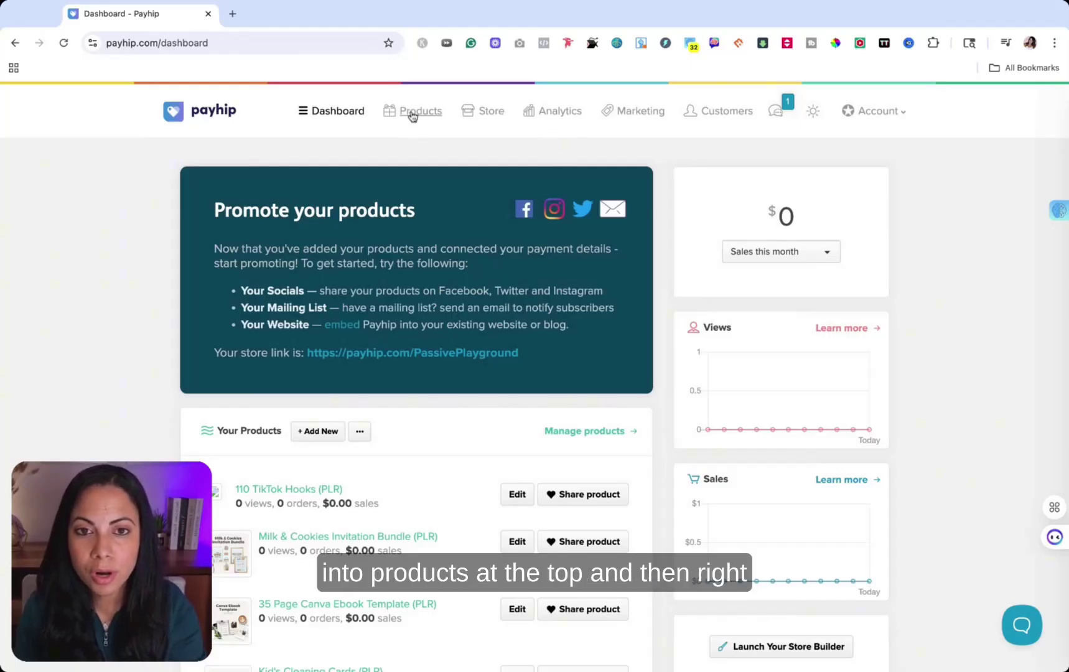
Start adding a new Payhip product and choose the Digital Product type
click(412, 116)
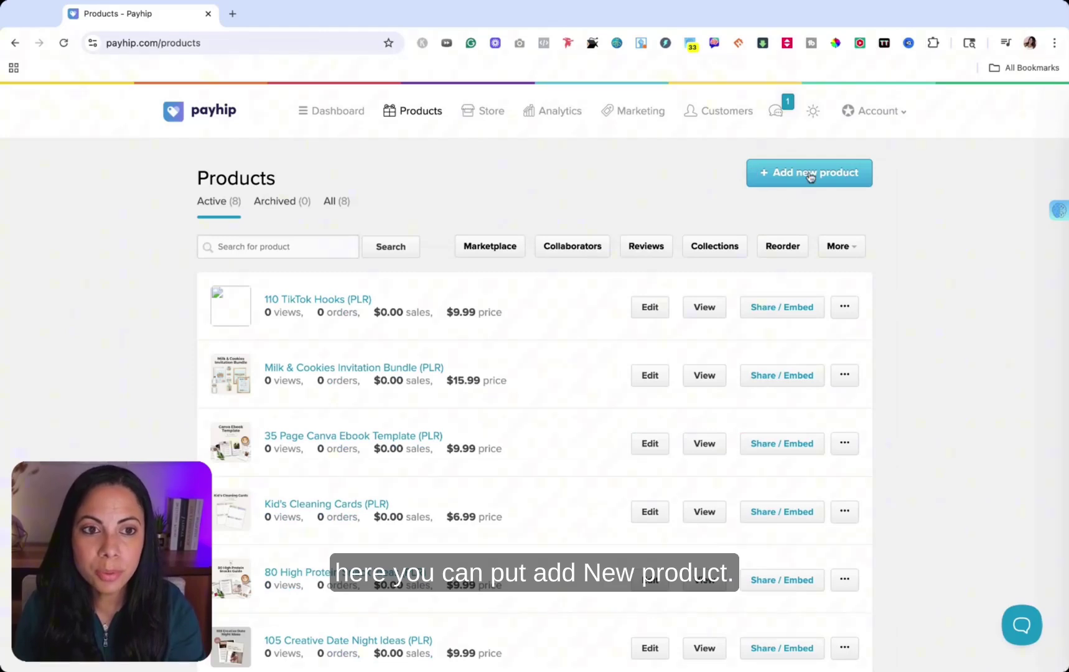
click(778, 185)
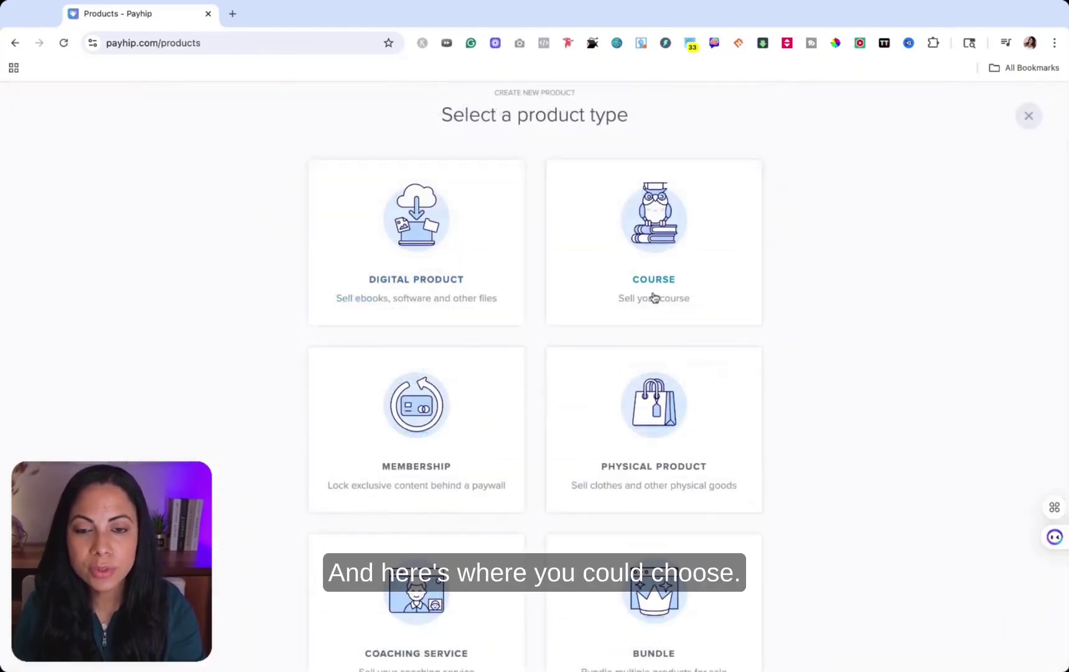
scroll(677, 263, down, 2)
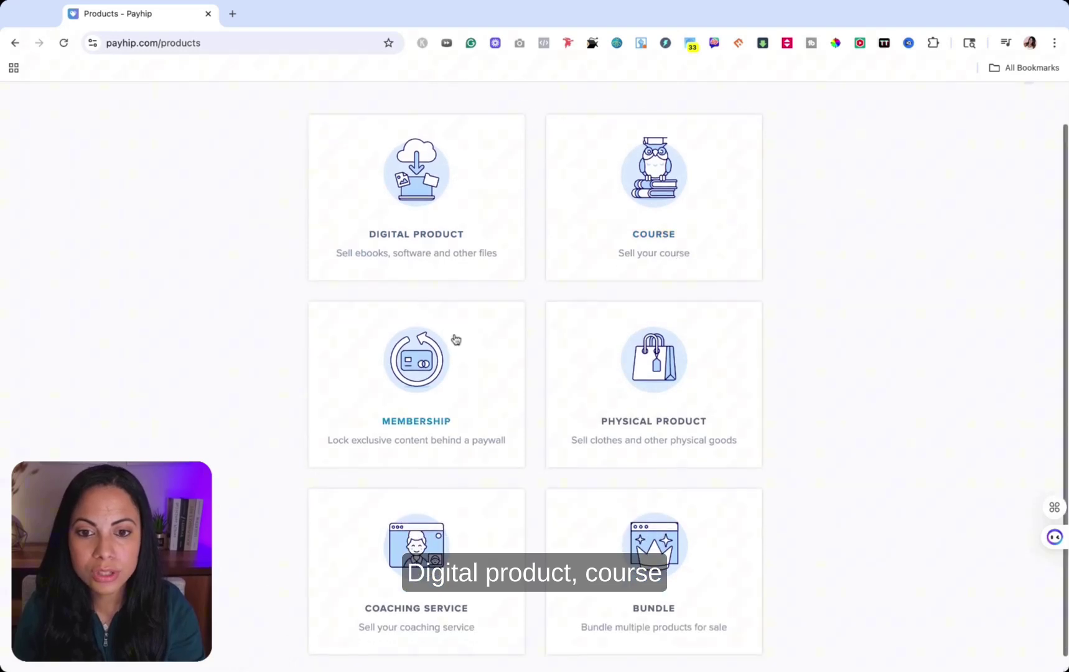
scroll(615, 410, down, 1)
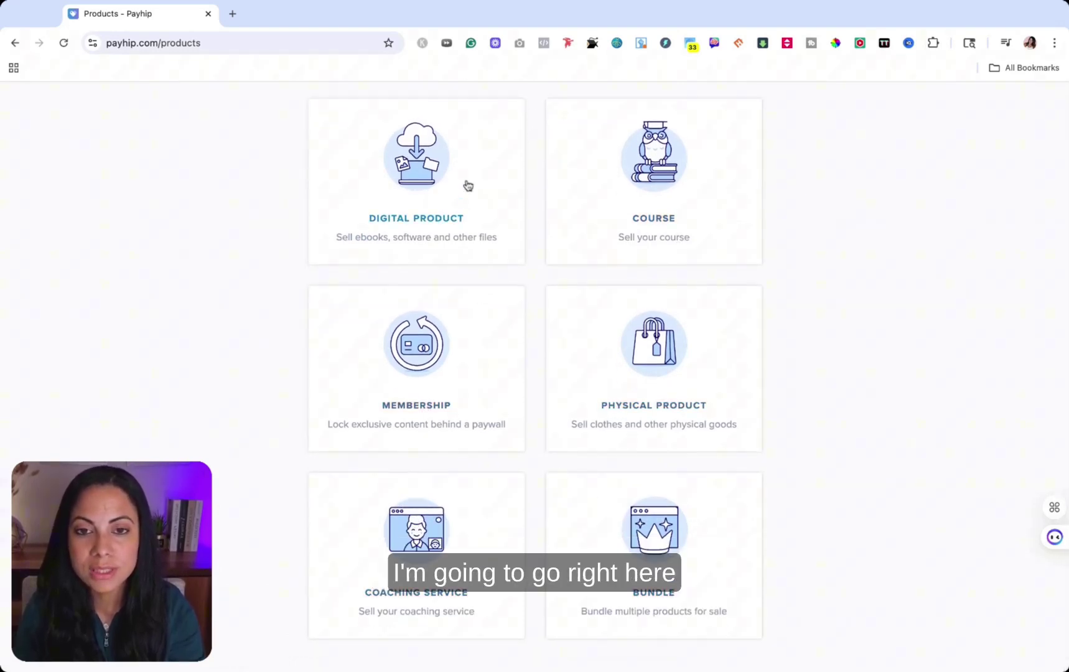
click(421, 173)
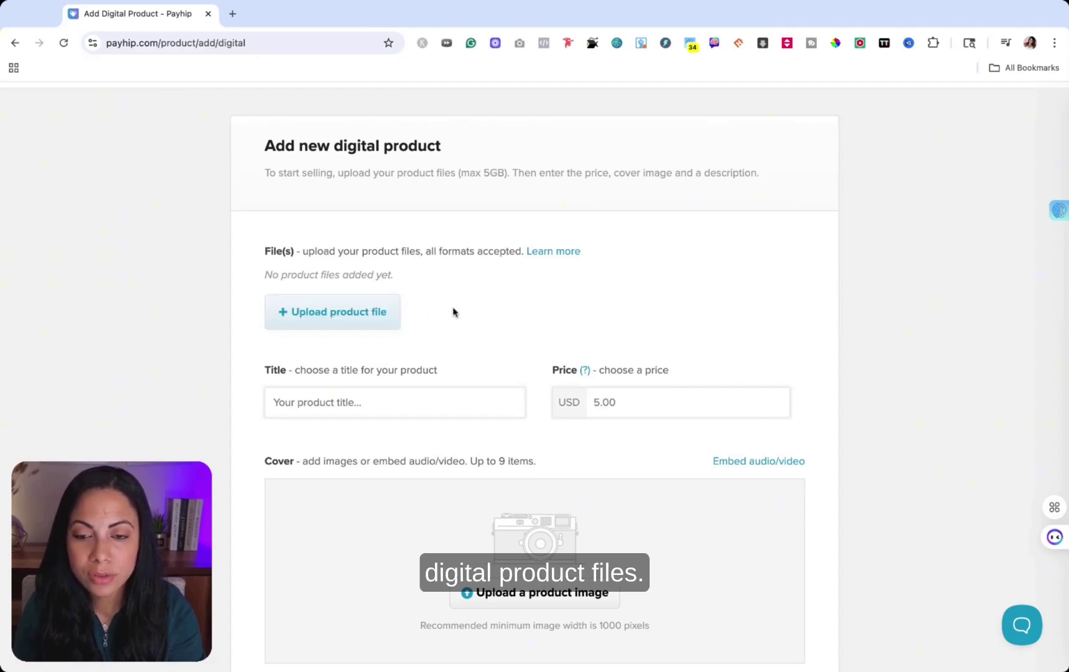
Title the Payhip product 'Ebook' and price it at $10
scroll(454, 310, down, 2)
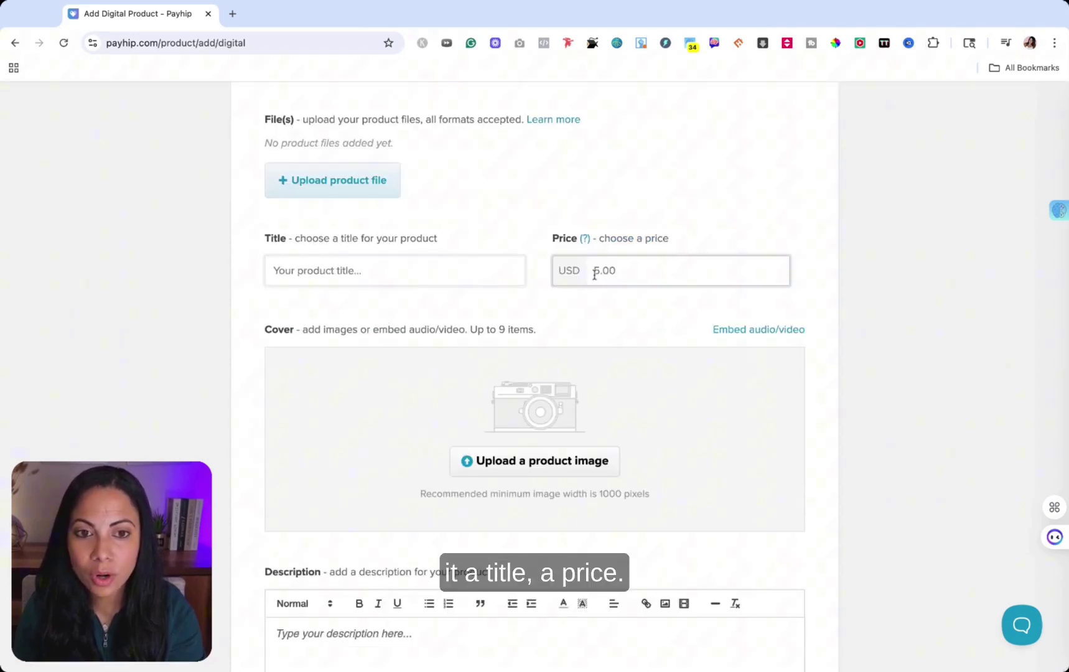
click(397, 280)
text(Ebo)
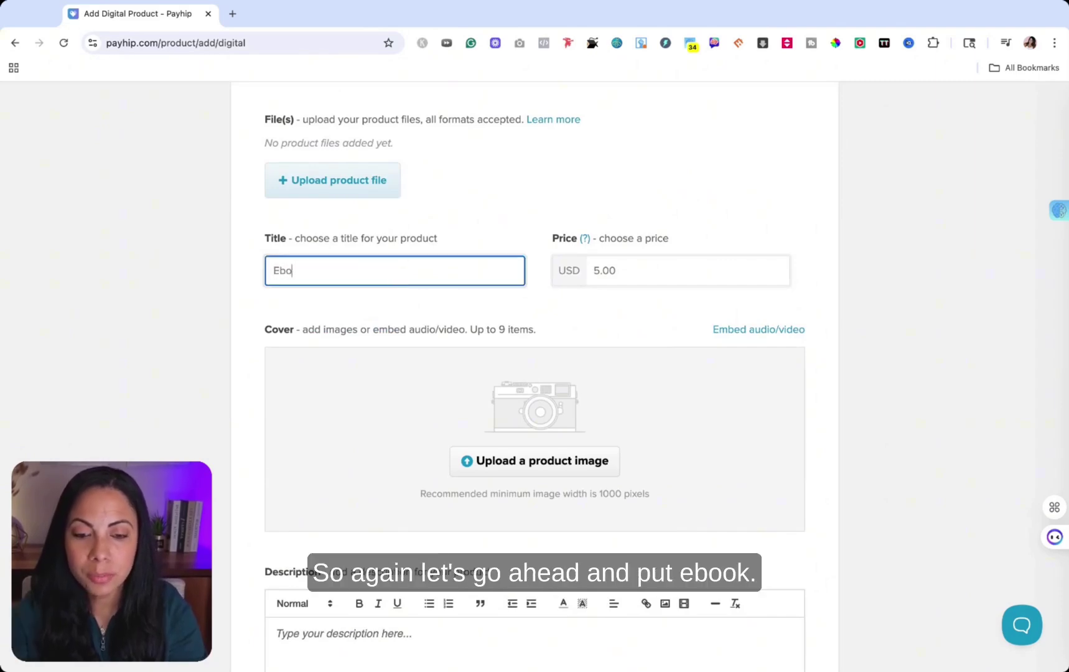
text(ok)
click(668, 263)
text(10)
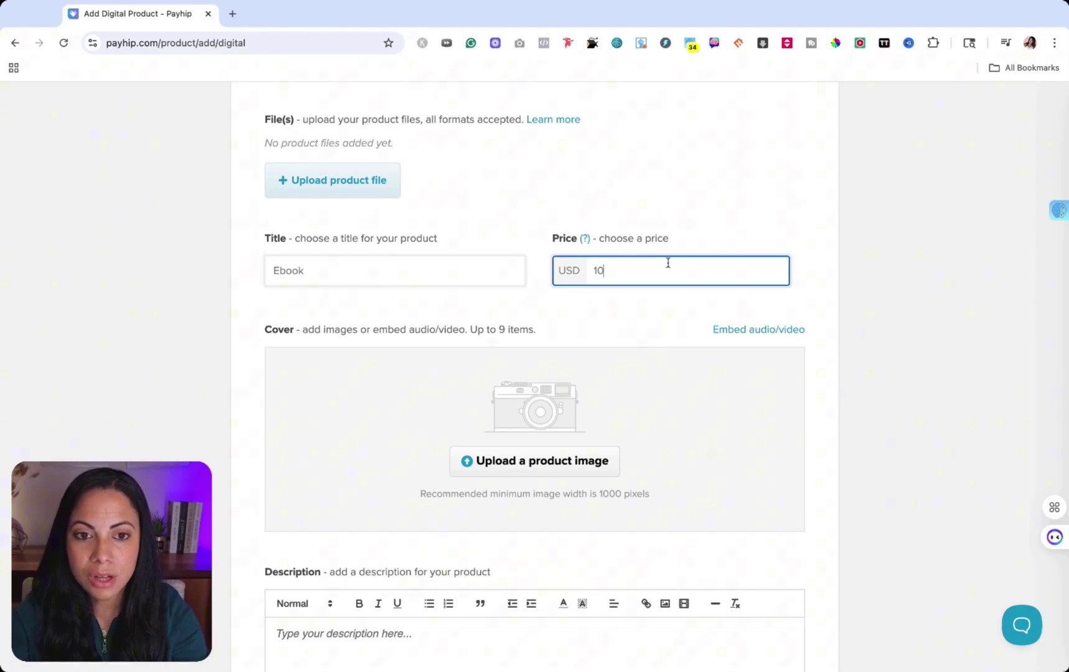
click(596, 411)
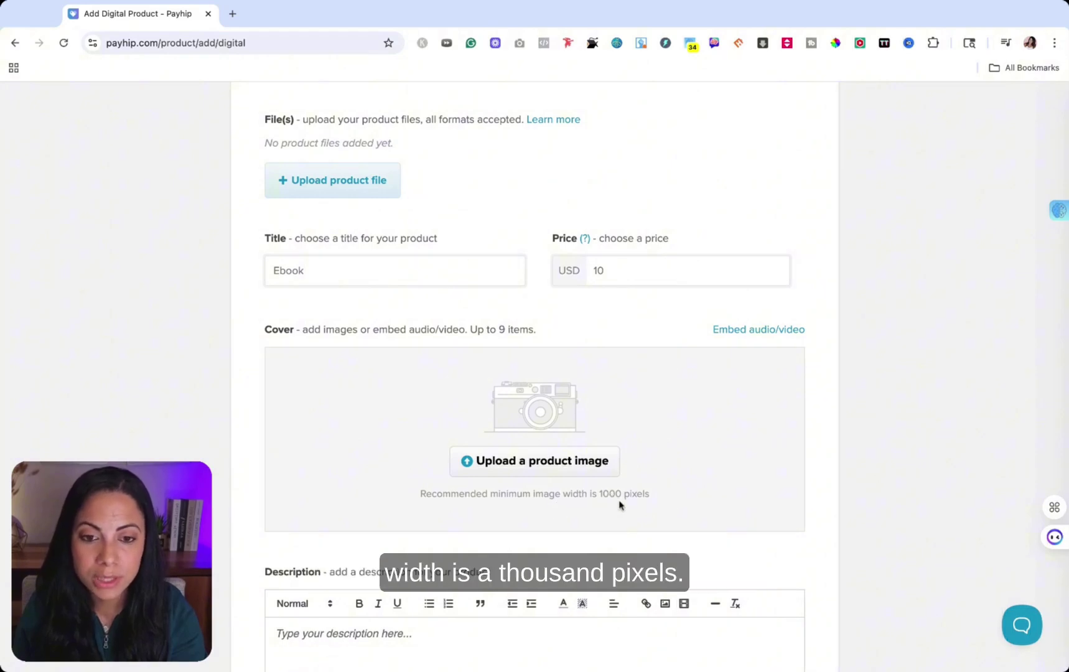
Create the Ebook listing in the Social Media collection and view its live page
scroll(628, 453, down, 2)
scroll(582, 414, down, 5)
scroll(481, 527, down, 8)
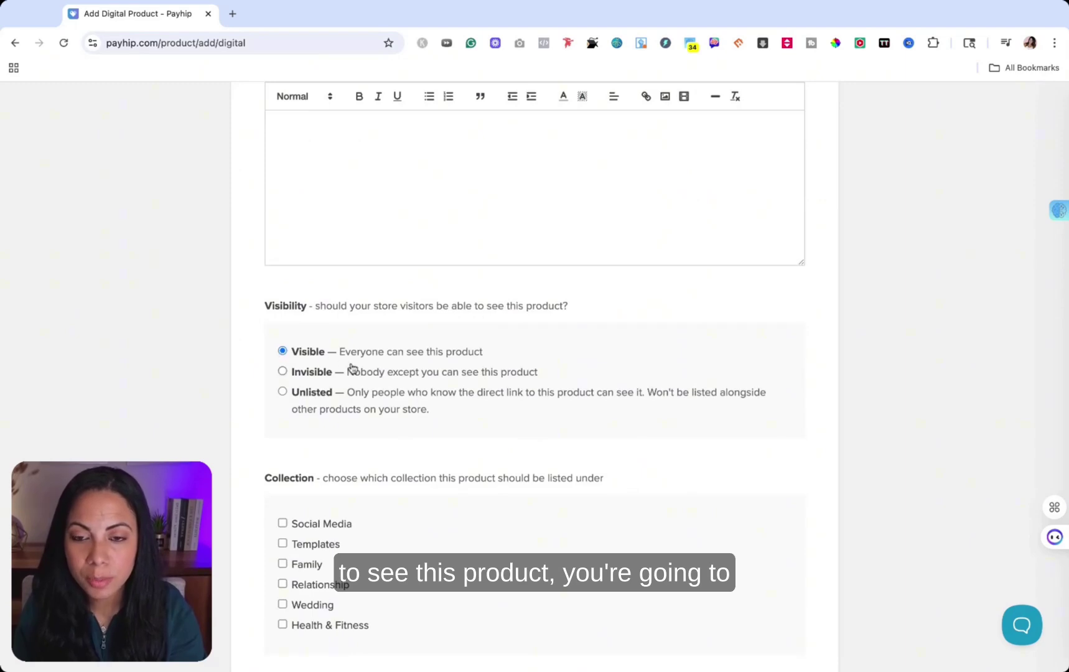
scroll(353, 374, down, 4)
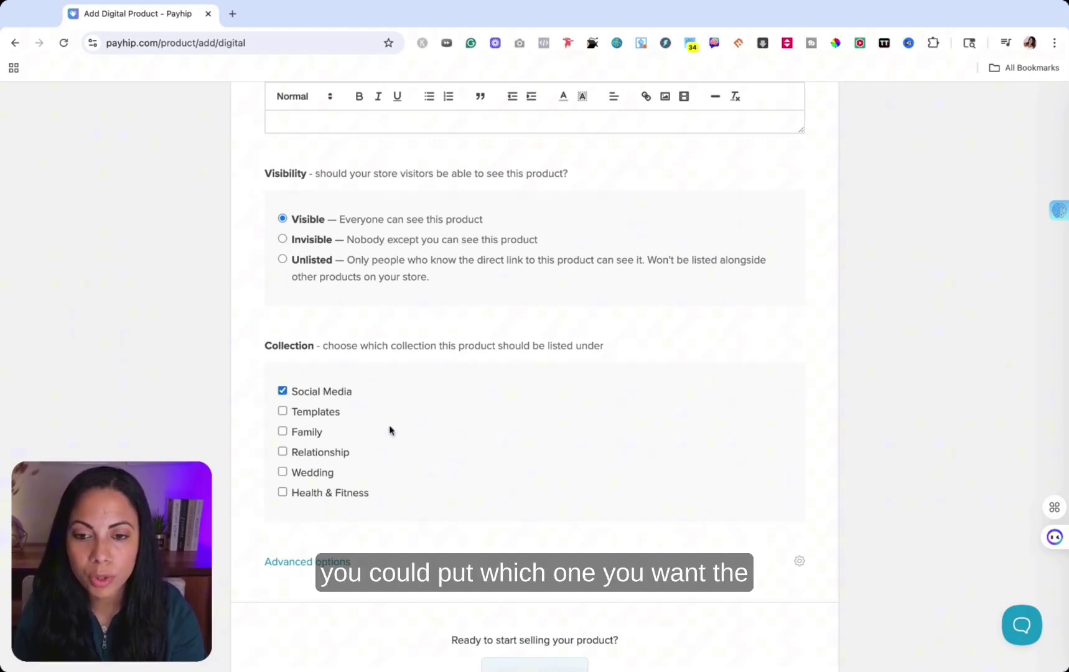
scroll(387, 428, down, 2)
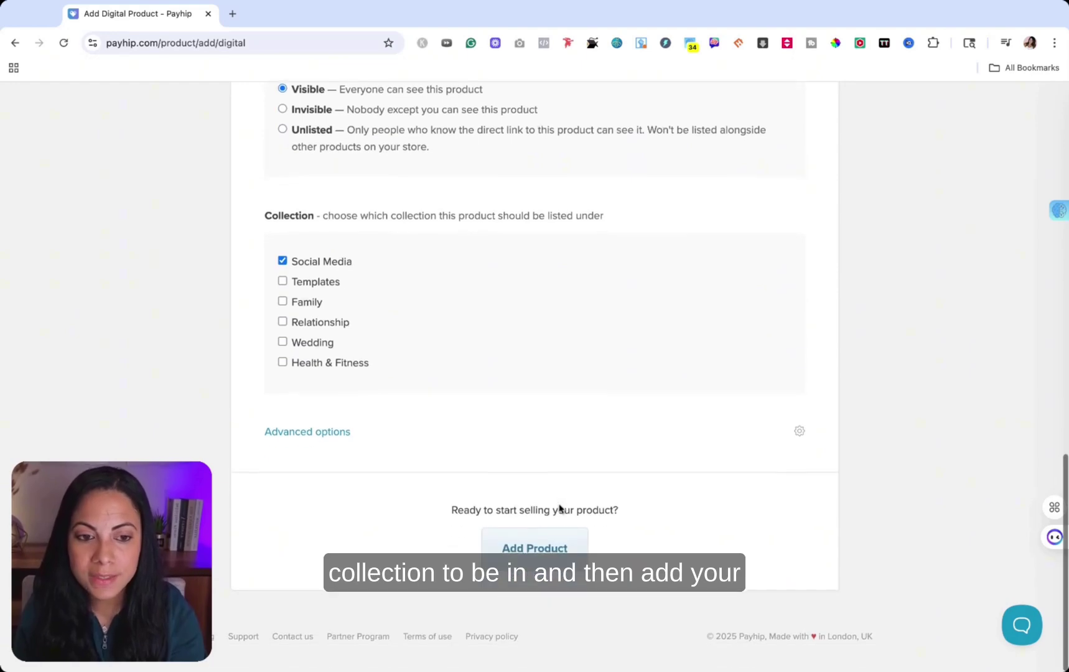
click(538, 555)
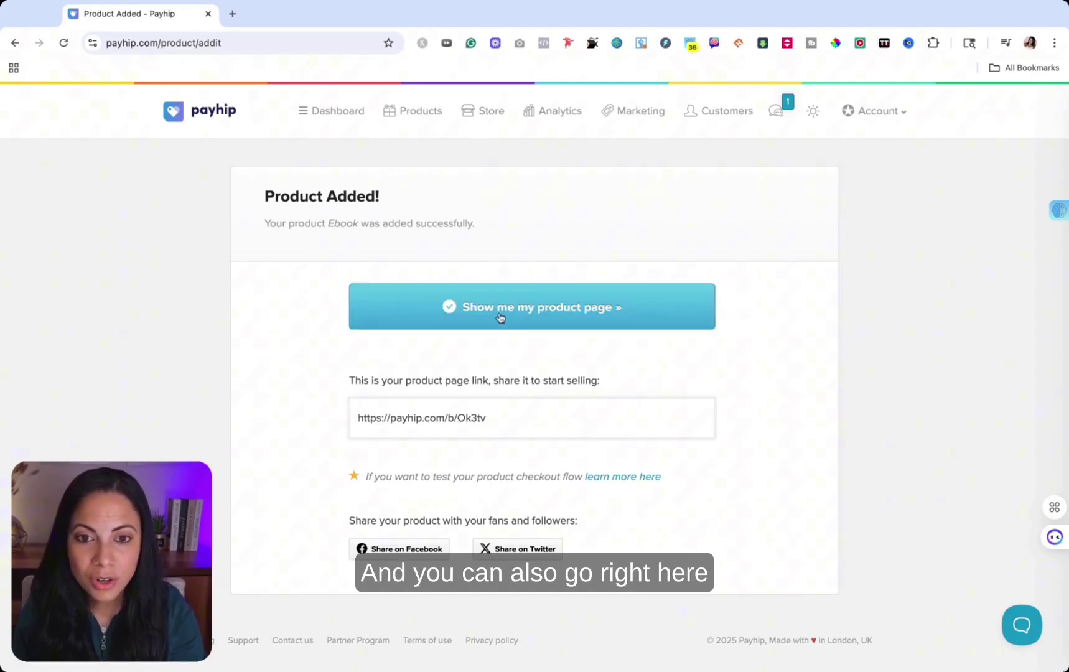
click(557, 316)
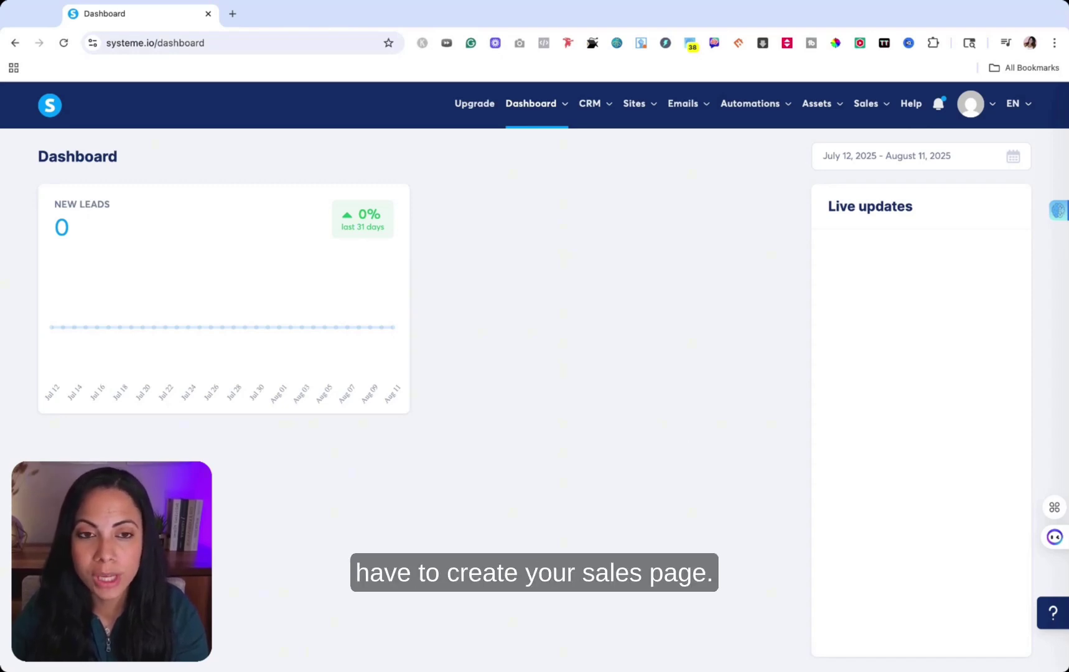
Create a Sell funnel named 'text ebook' with U.S. Dollar currency
mouse_move(631, 109)
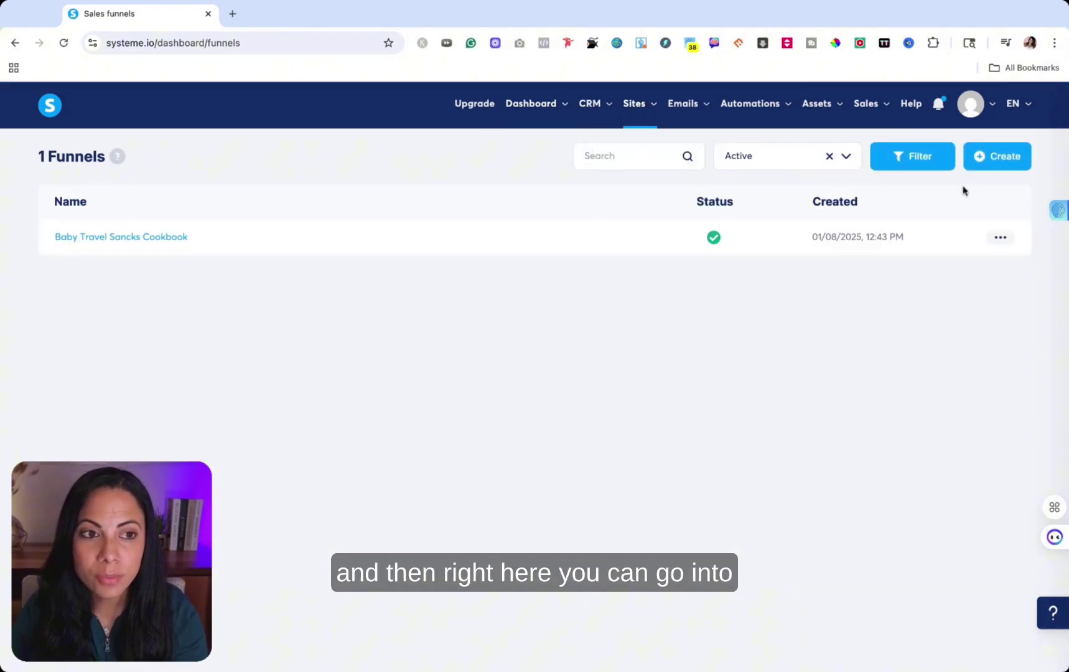
click(994, 167)
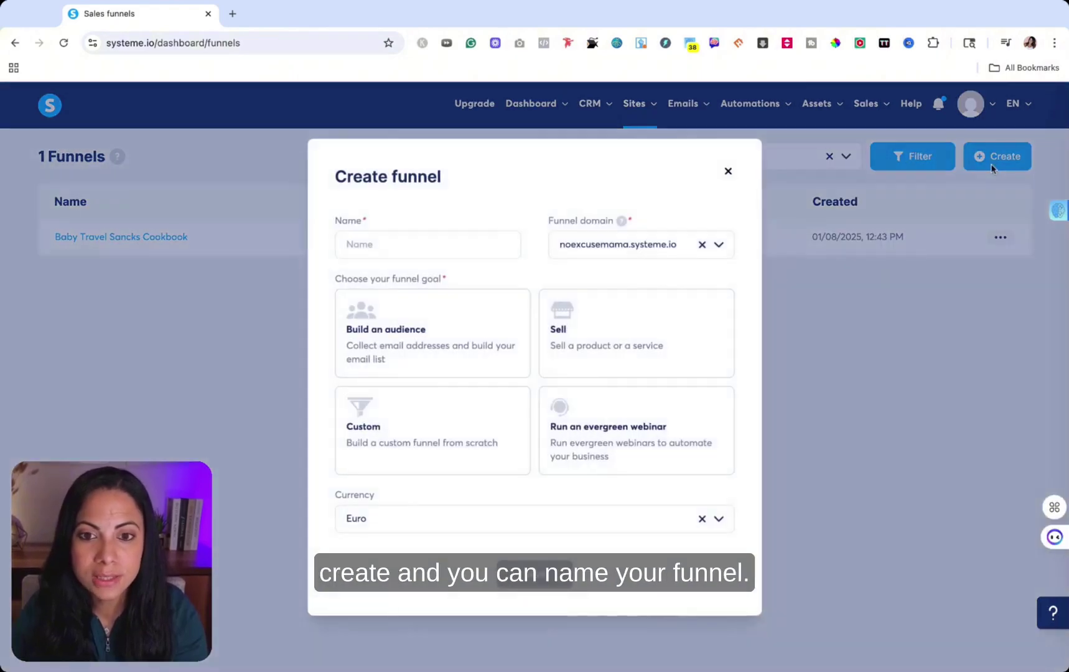
click(391, 244)
text(text ebook)
click(607, 335)
click(387, 522)
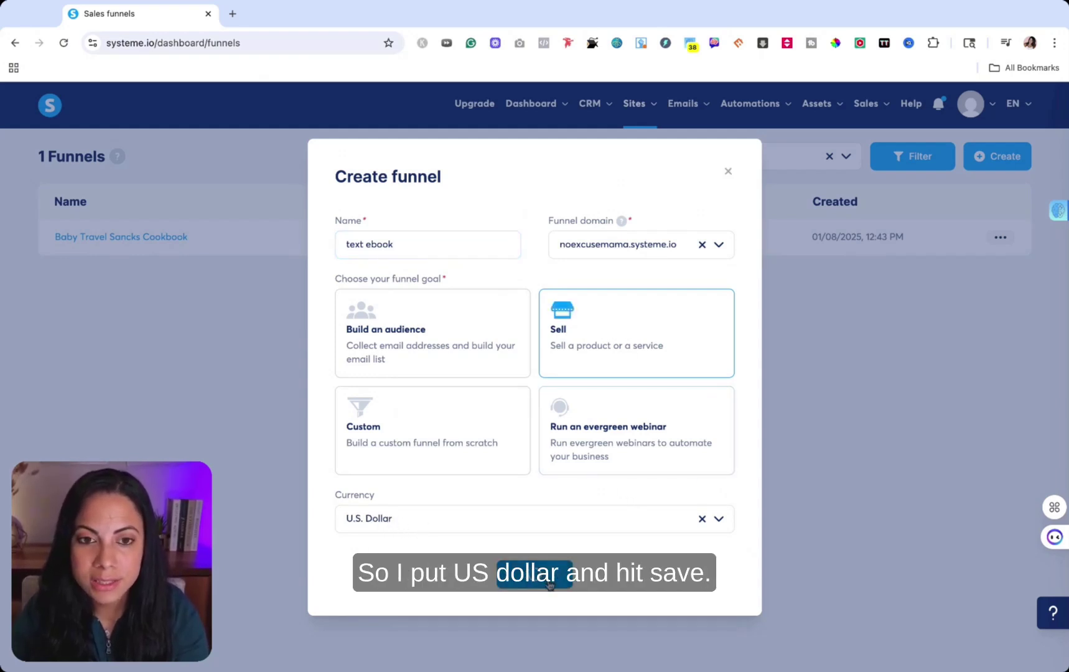
click(550, 584)
Apply the Checkout Page template to the text ebook funnel's order form
click(85, 240)
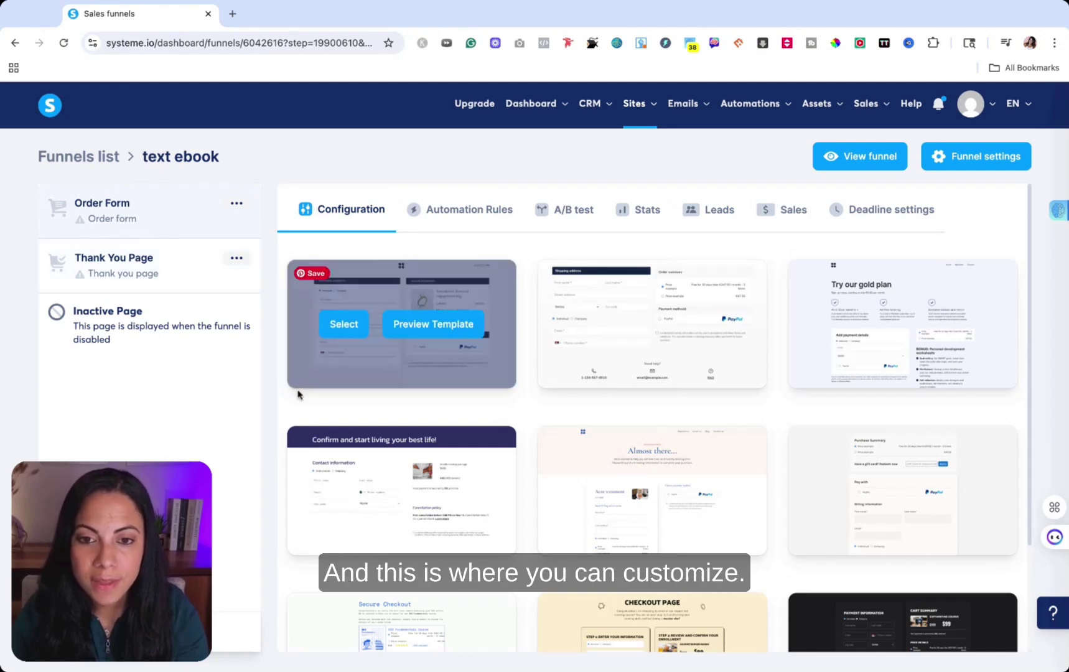
mouse_move(683, 494)
scroll(683, 493, down, 3)
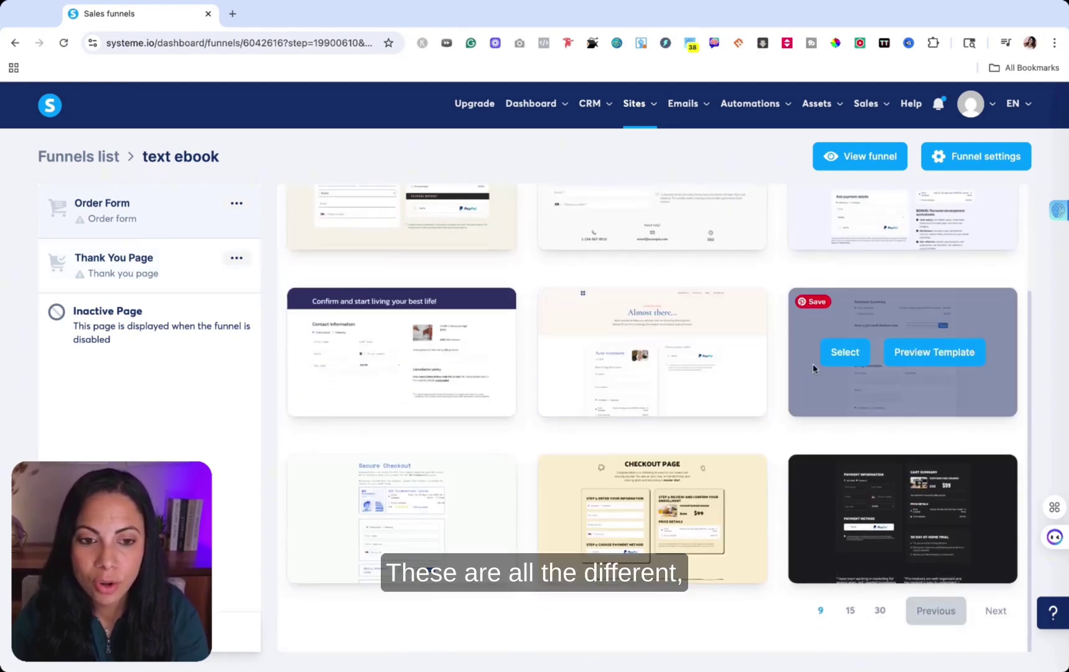
click(851, 616)
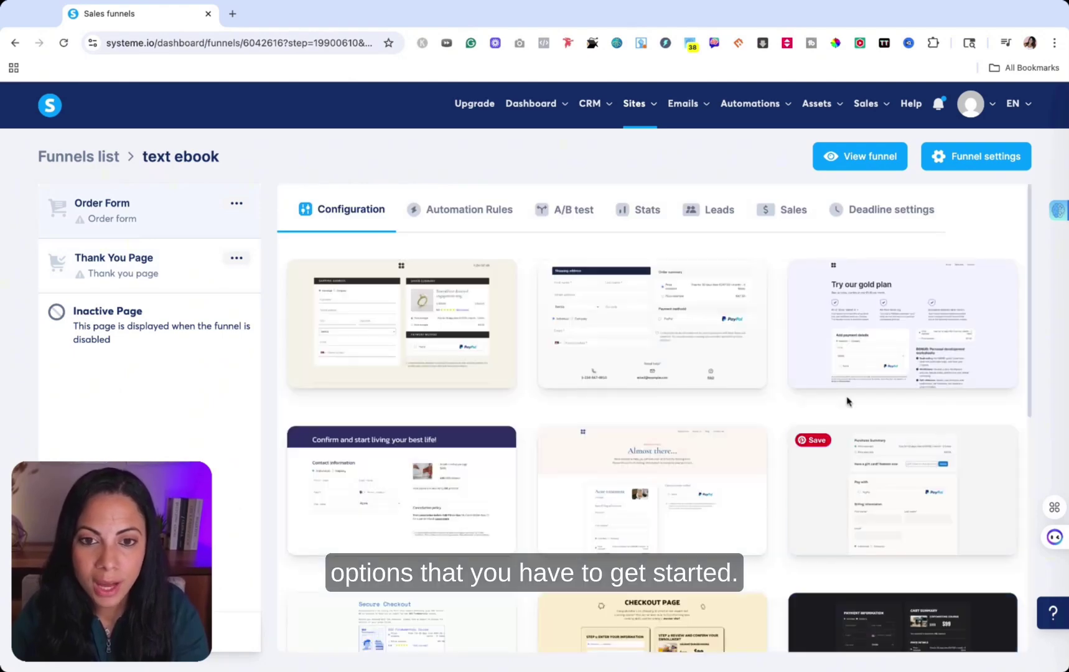
scroll(846, 400, down, 3)
scroll(846, 400, down, 2)
mouse_move(651, 414)
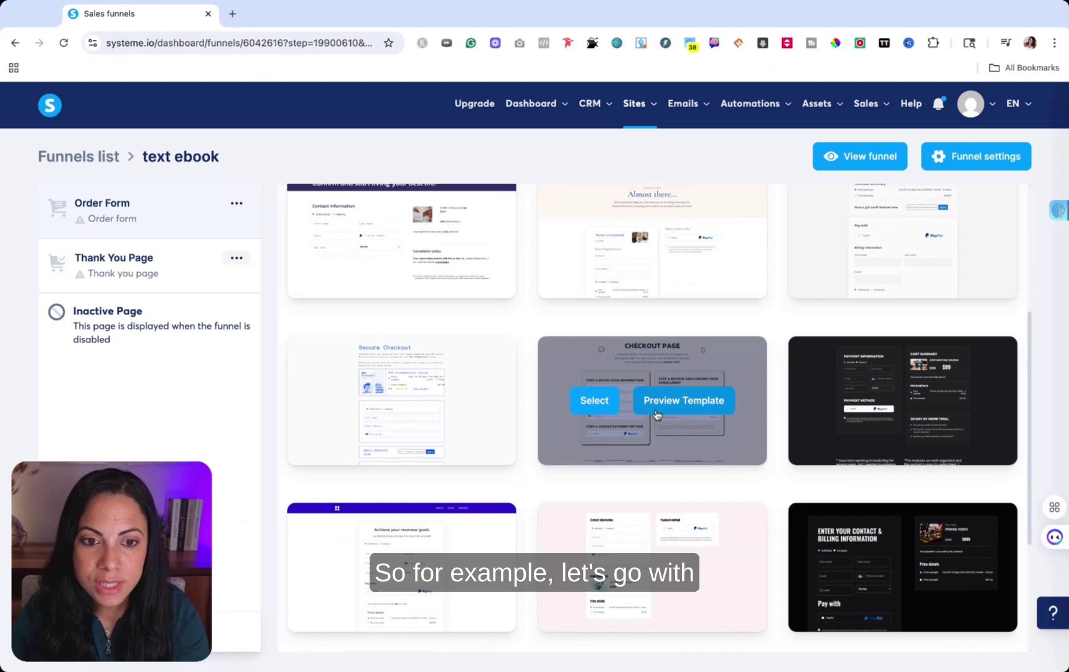
click(596, 402)
Change the order form's URL path to 'ebooktext' and open the page editor
double_click(527, 347)
text(ebooktext)
click(906, 320)
Remove the phone number field from the checkout page's order form
click(916, 319)
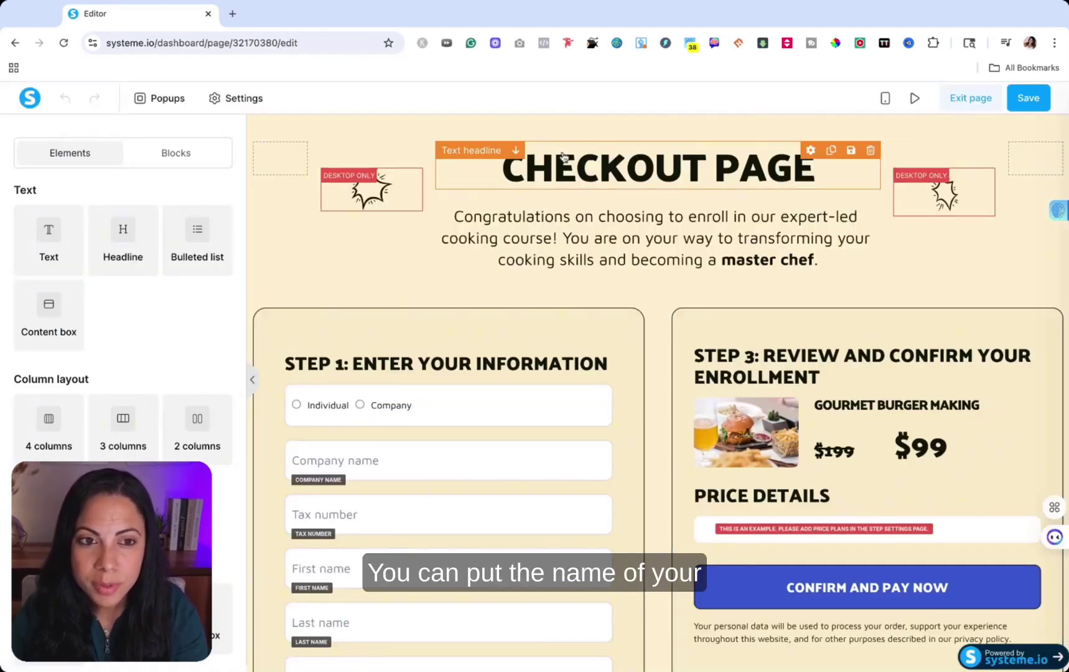
scroll(745, 193, down, 1)
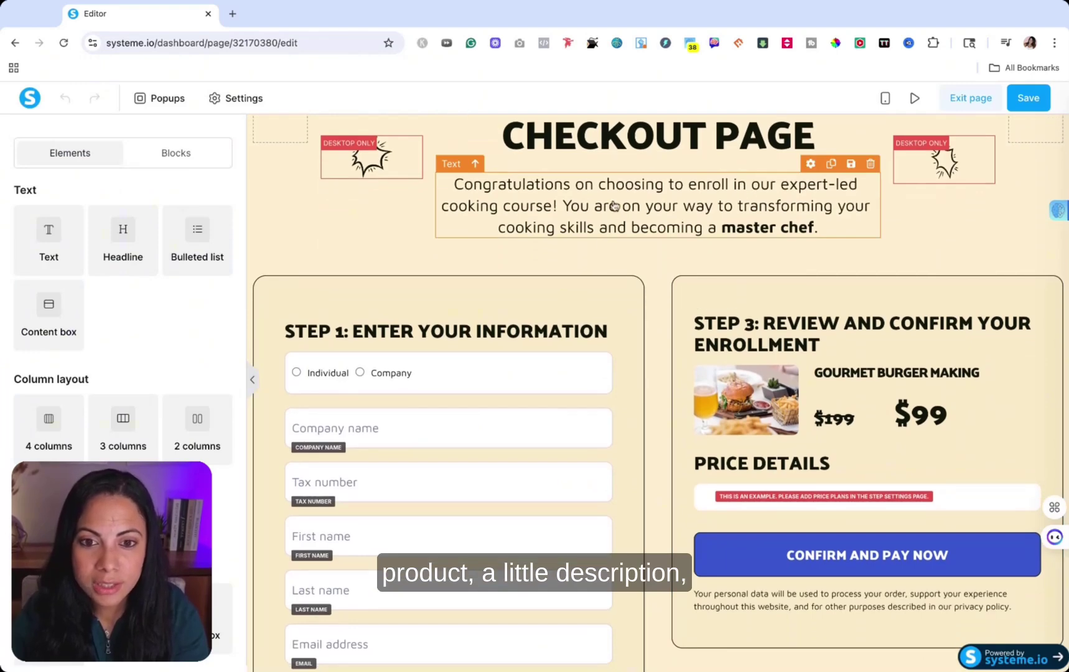
scroll(616, 227, down, 2)
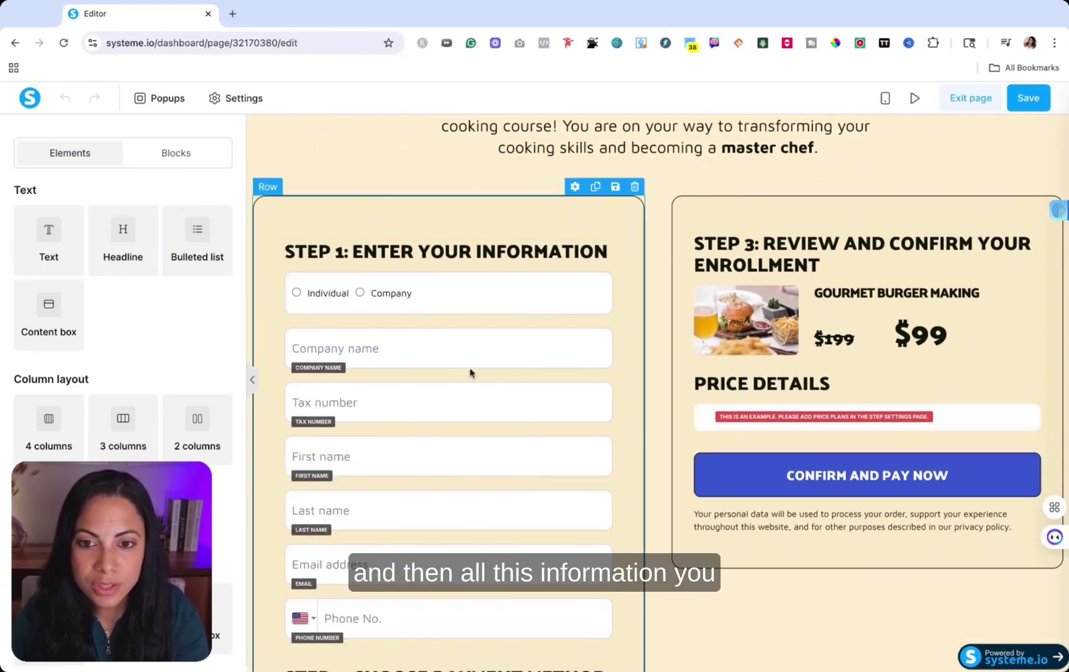
scroll(446, 398, down, 2)
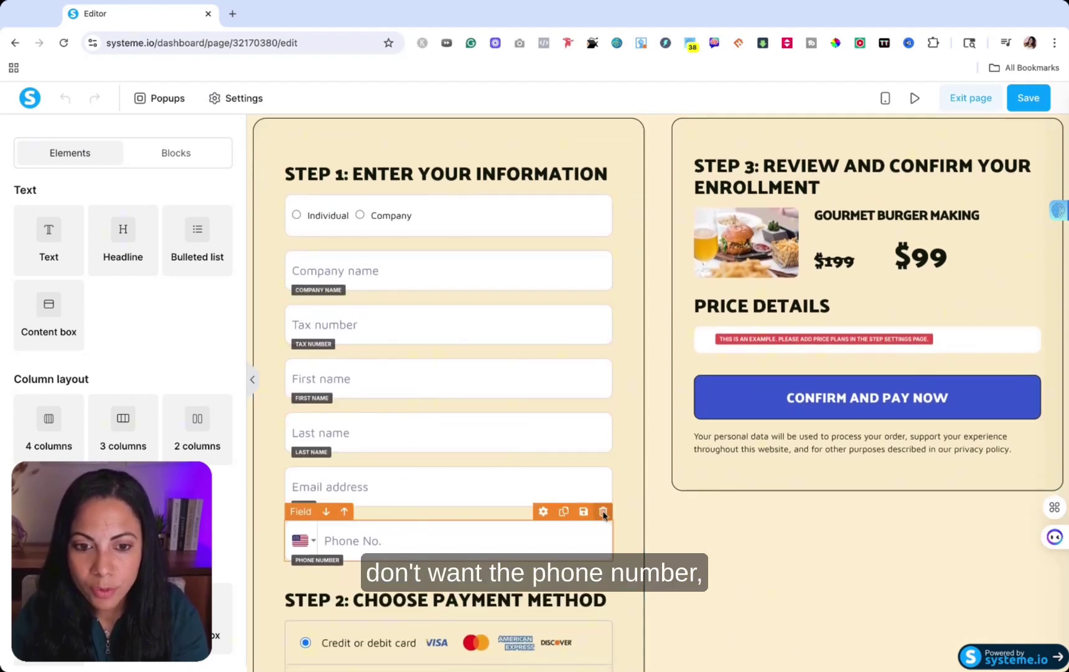
click(605, 514)
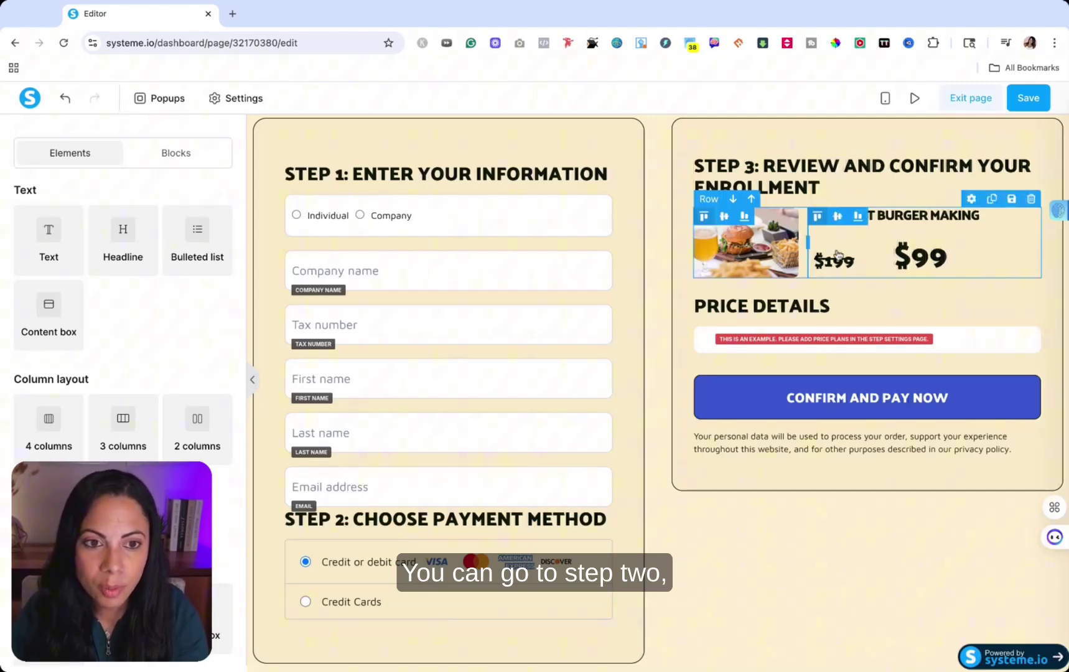
Check the top section and burger image, then save the checkout page and exit the editor
scroll(859, 404, up, 3)
click(929, 131)
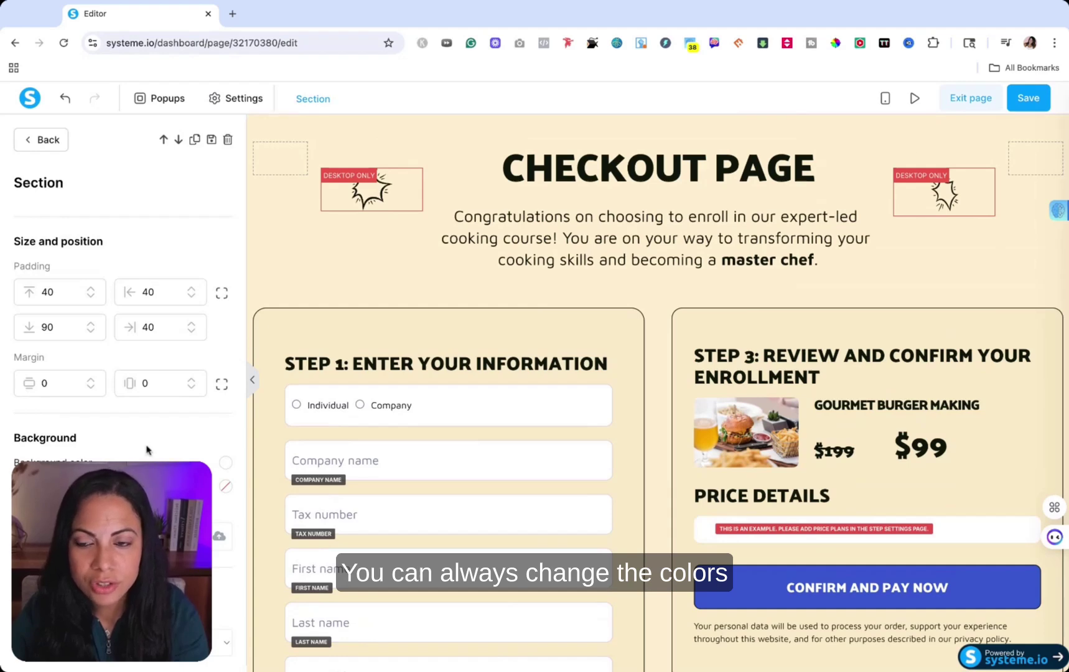
key(Escape)
click(751, 446)
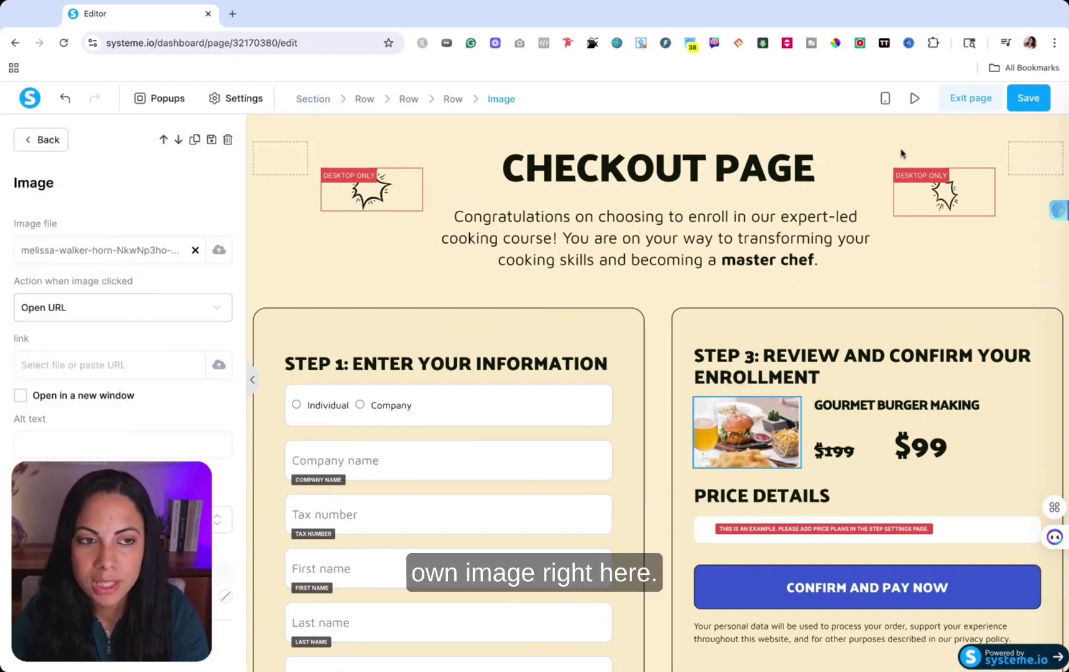
click(1020, 102)
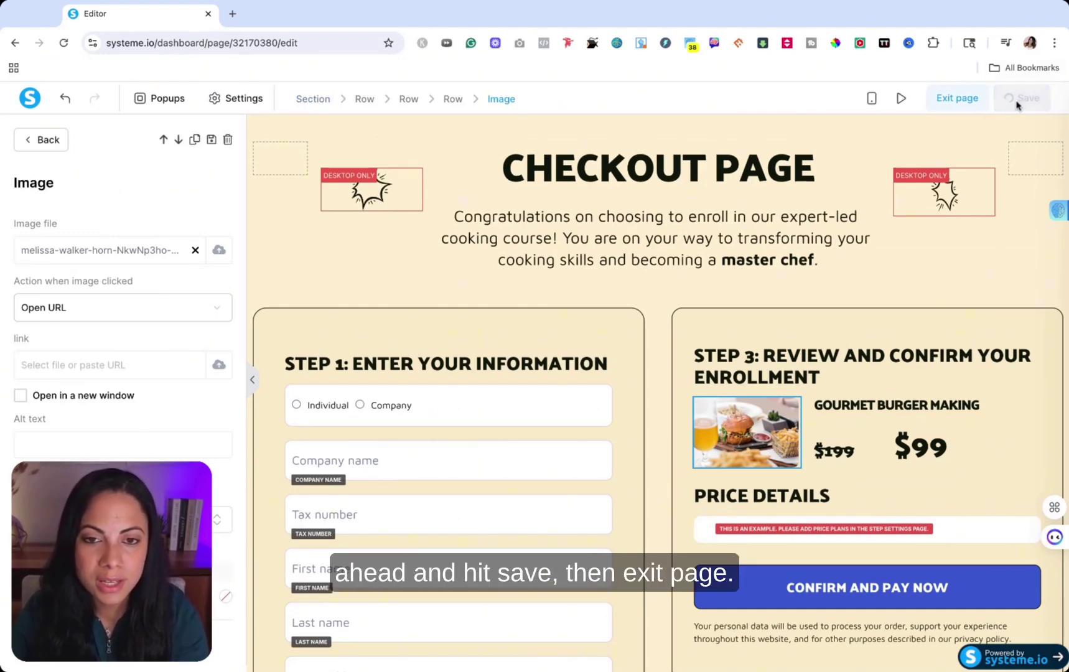
click(958, 99)
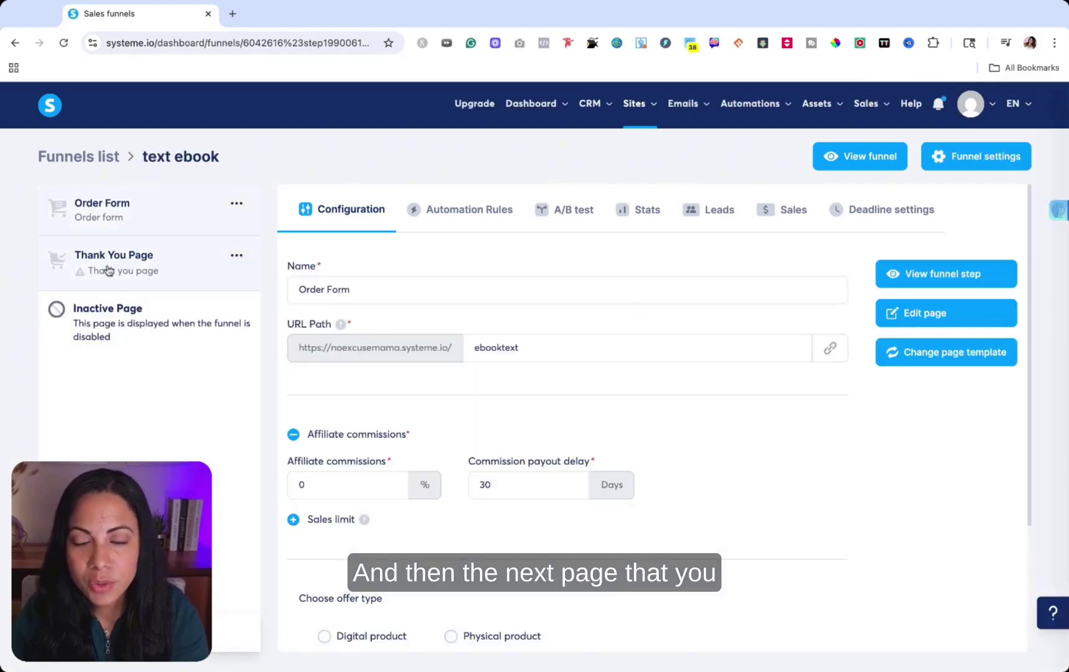
Apply the 'Thank You For Your Purchase!' template to the Thank You Page step
click(108, 270)
scroll(672, 498, down, 2)
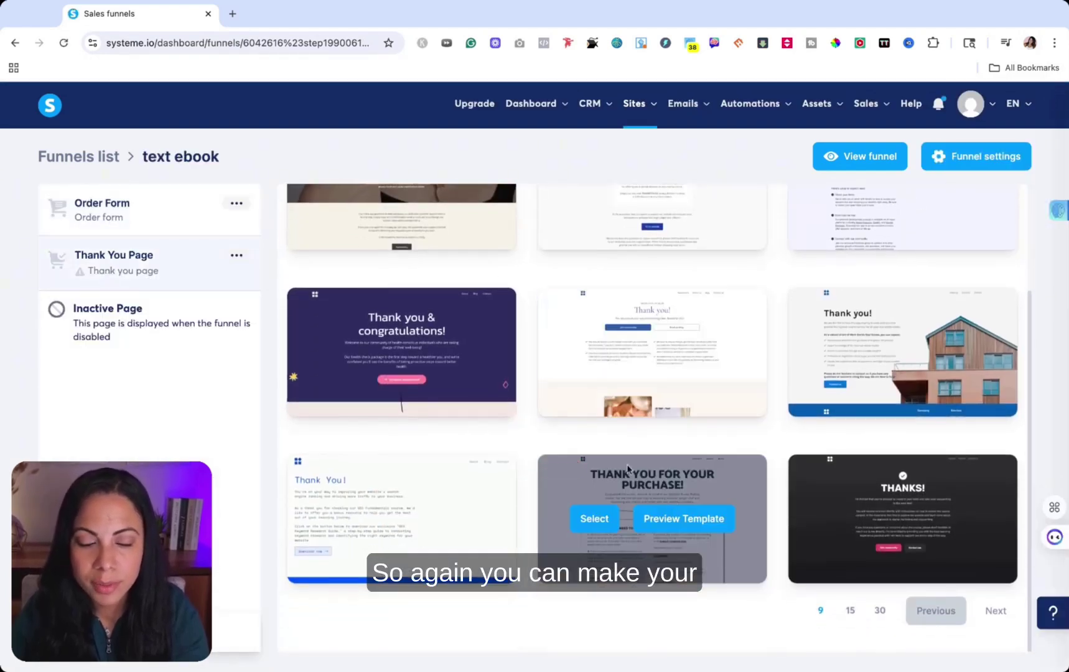
click(605, 527)
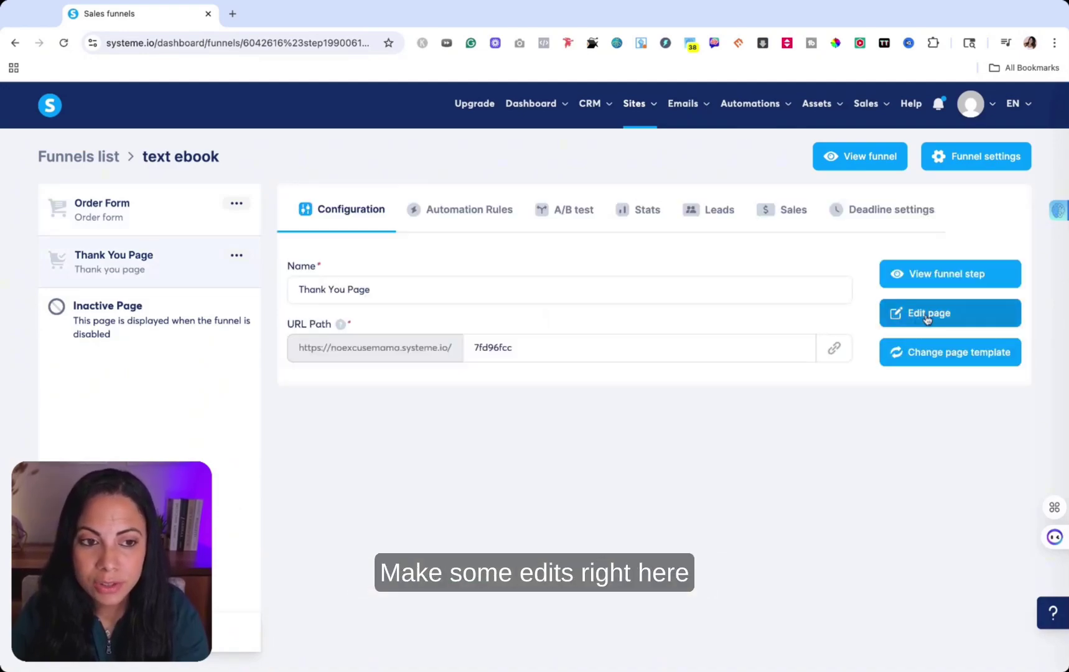
Delete the thank-you page's top navigation section, then save and exit
click(927, 315)
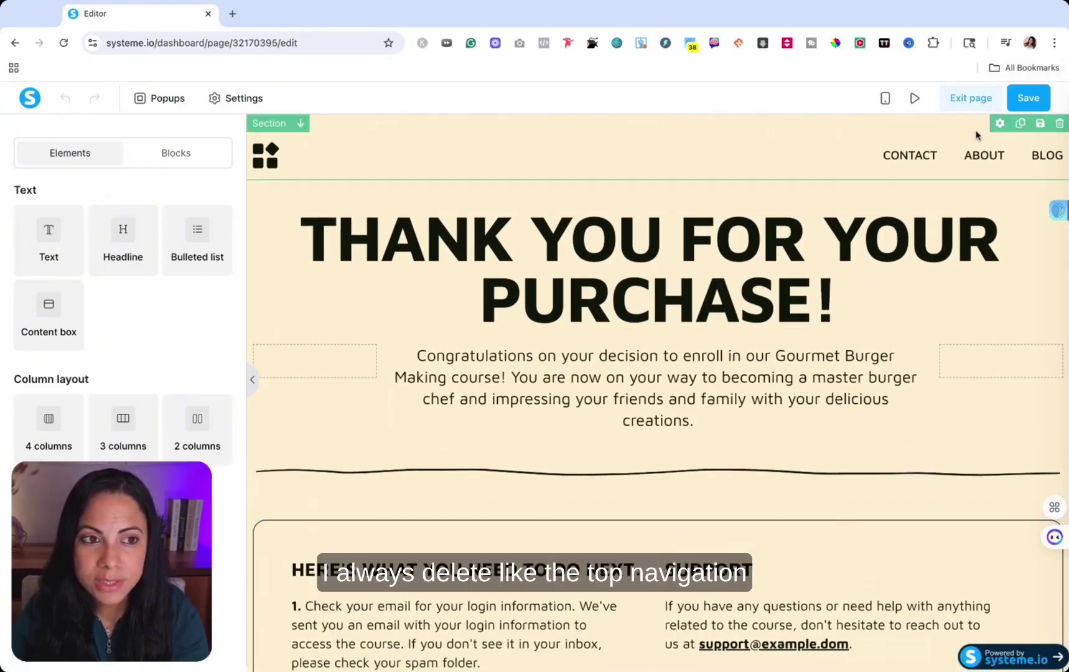
click(1058, 126)
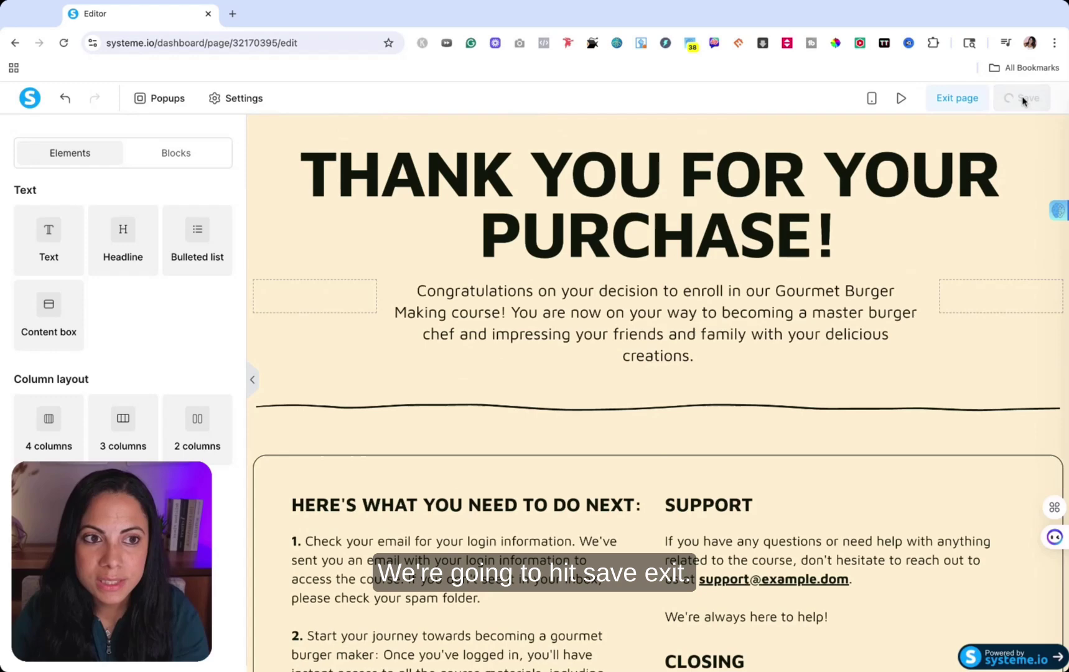
click(993, 124)
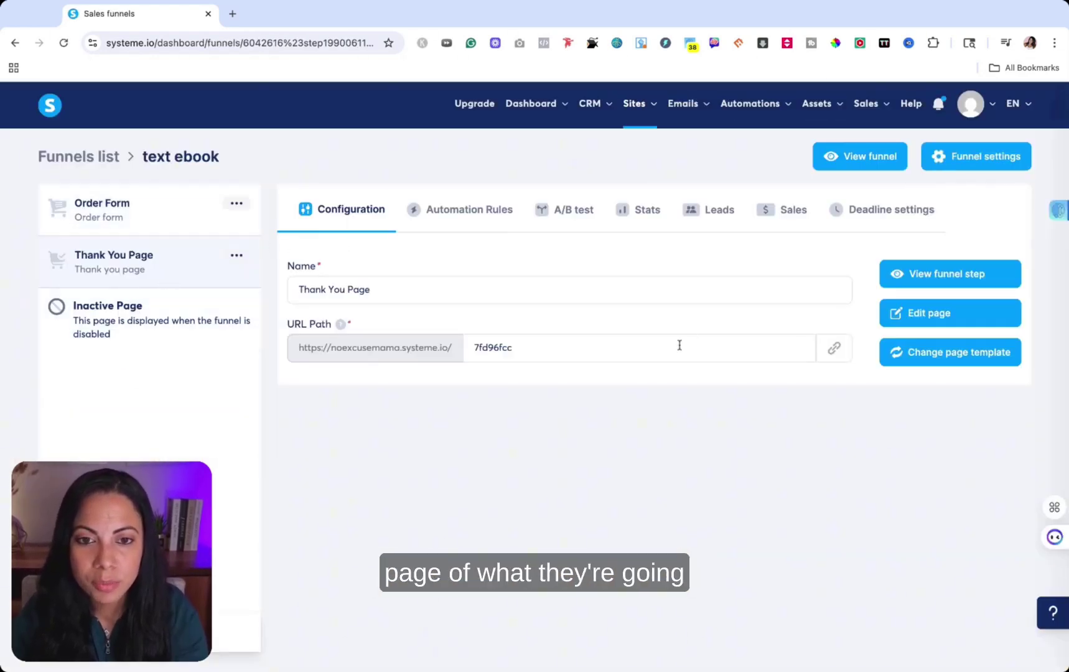
Make the Order Form offer a digital product and name the new product 'Ebook Test'
click(138, 219)
scroll(490, 412, down, 3)
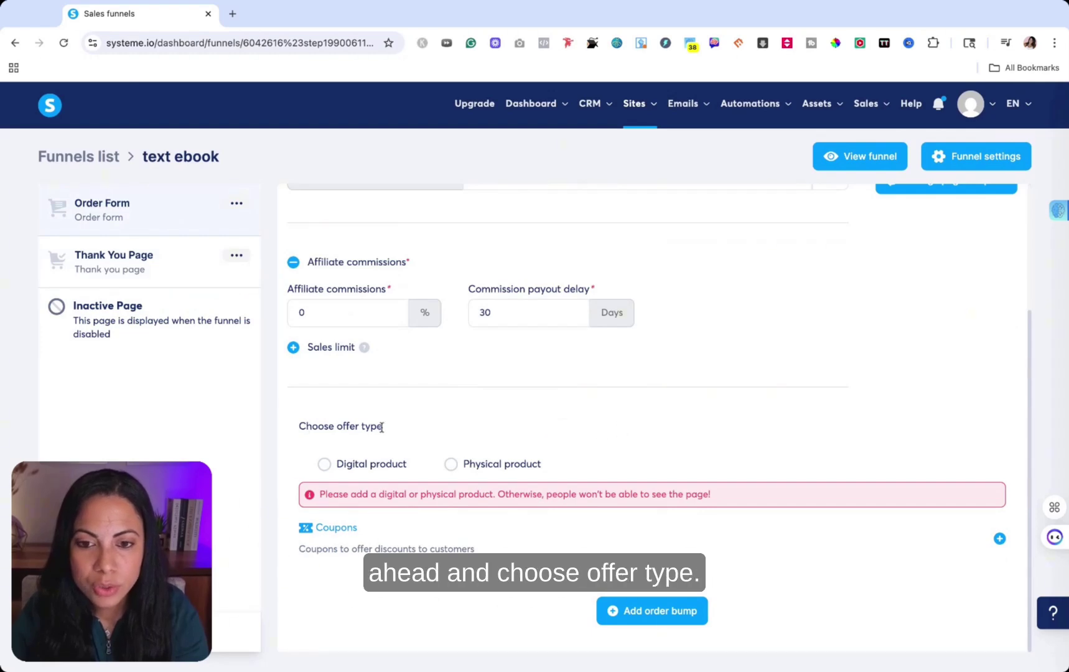
click(324, 465)
scroll(407, 439, down, 2)
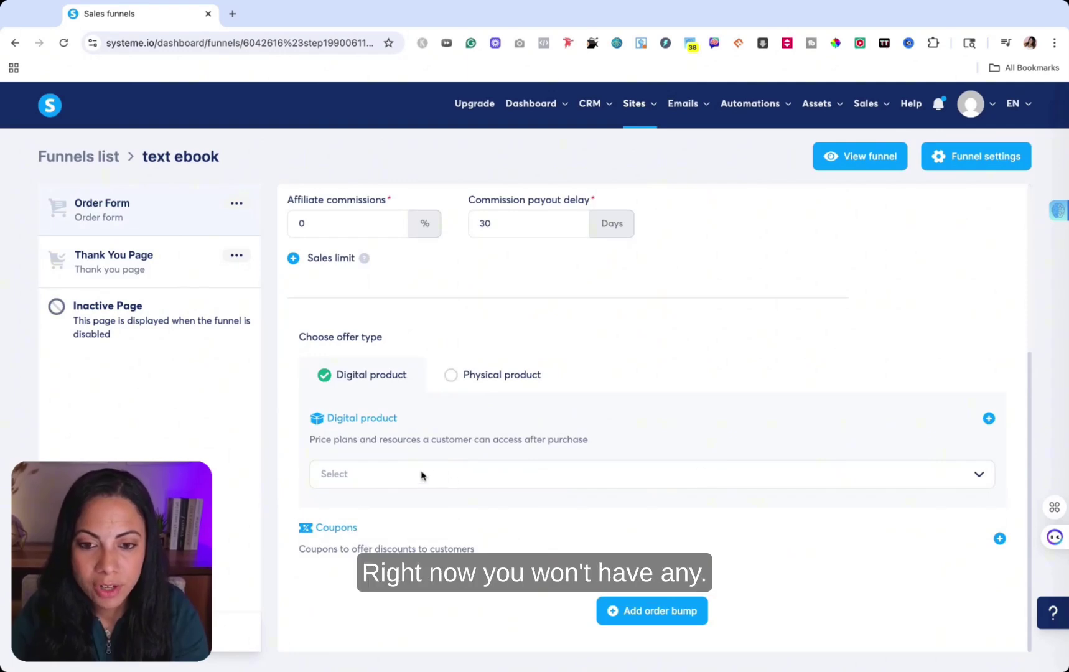
click(989, 418)
scroll(350, 460, down, 1)
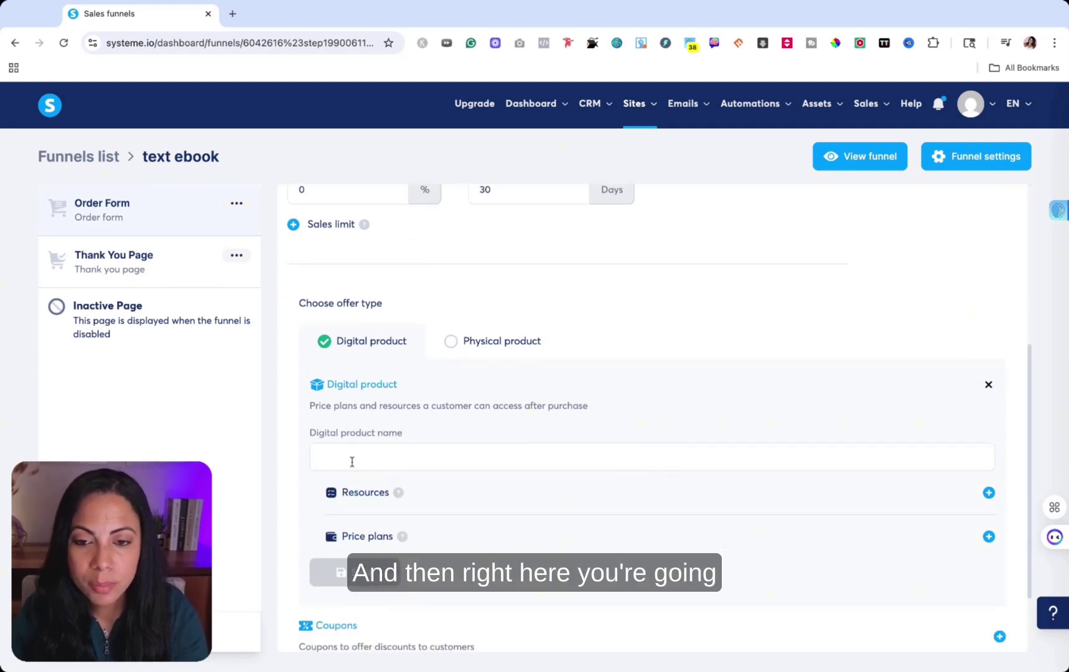
click(352, 462)
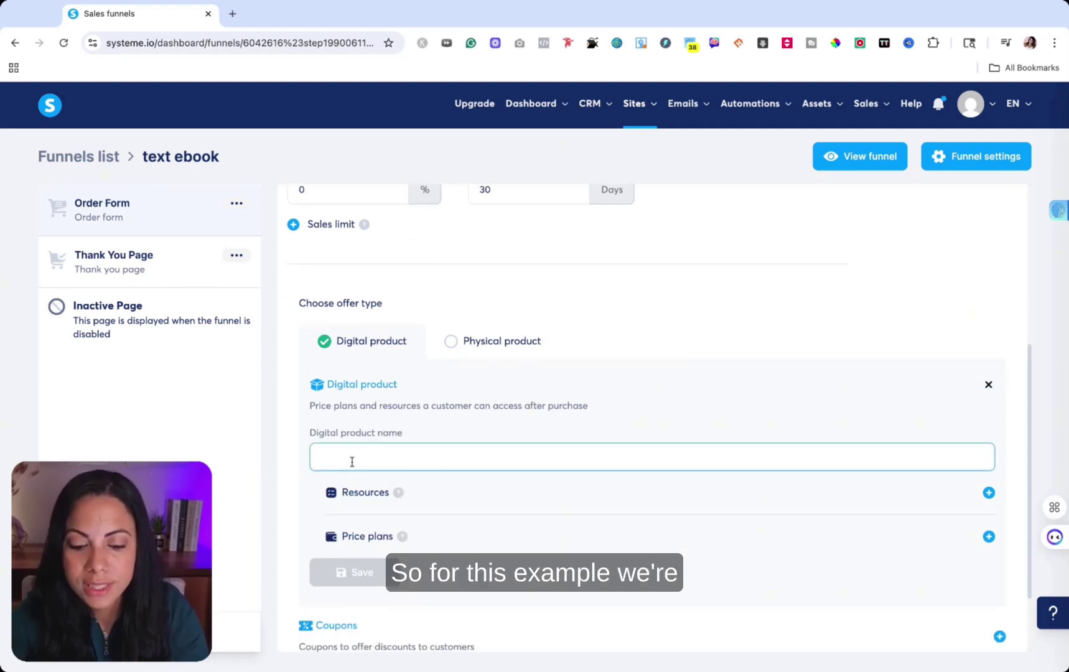
text(Ebook Test)
Try adding resource rows to Ebook Test, then remove them, leaving no resource
click(989, 493)
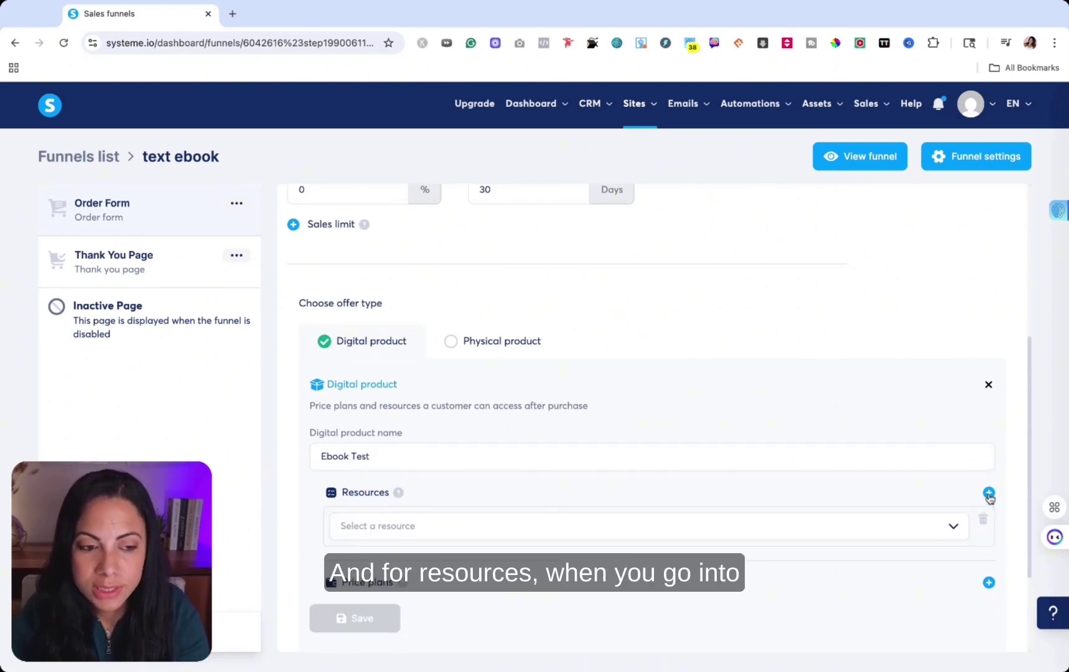
click(989, 493)
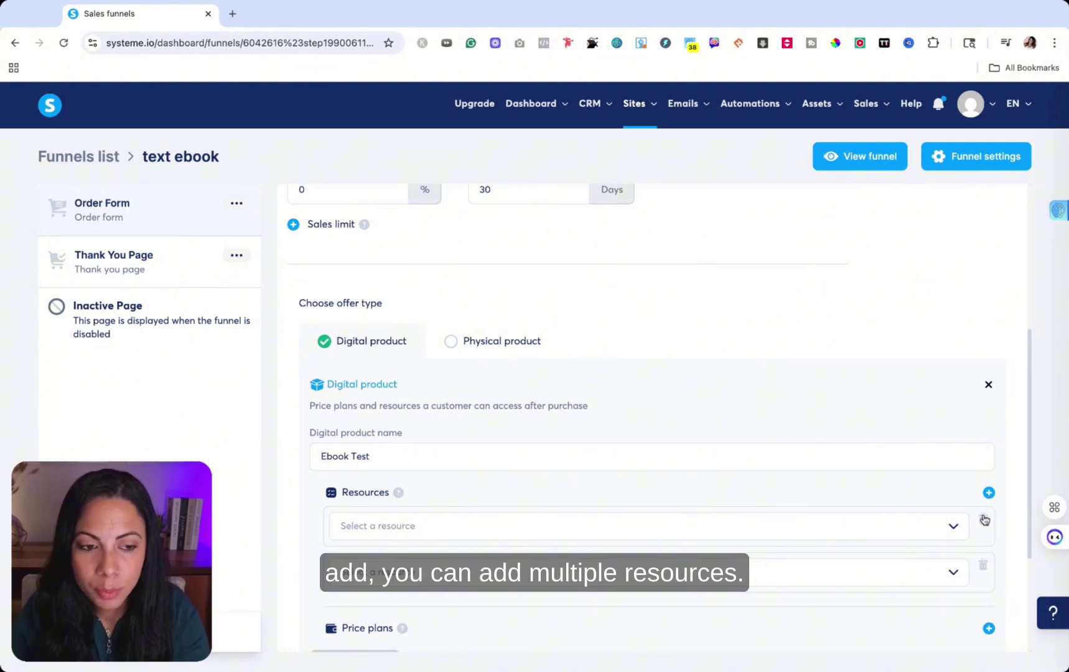
click(986, 567)
click(952, 527)
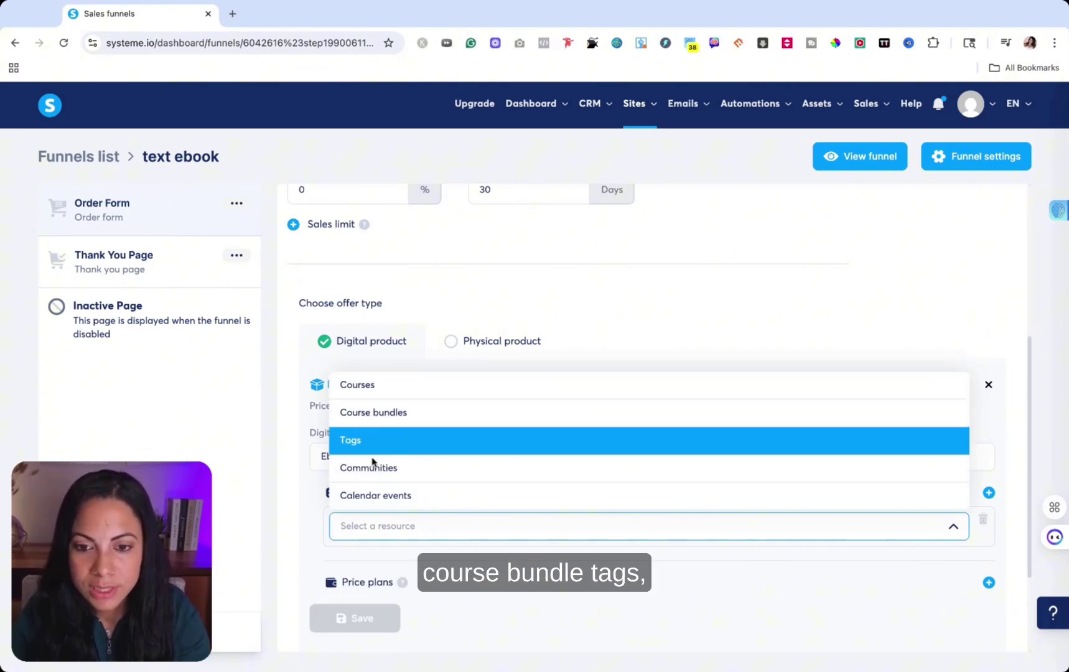
click(311, 530)
click(984, 524)
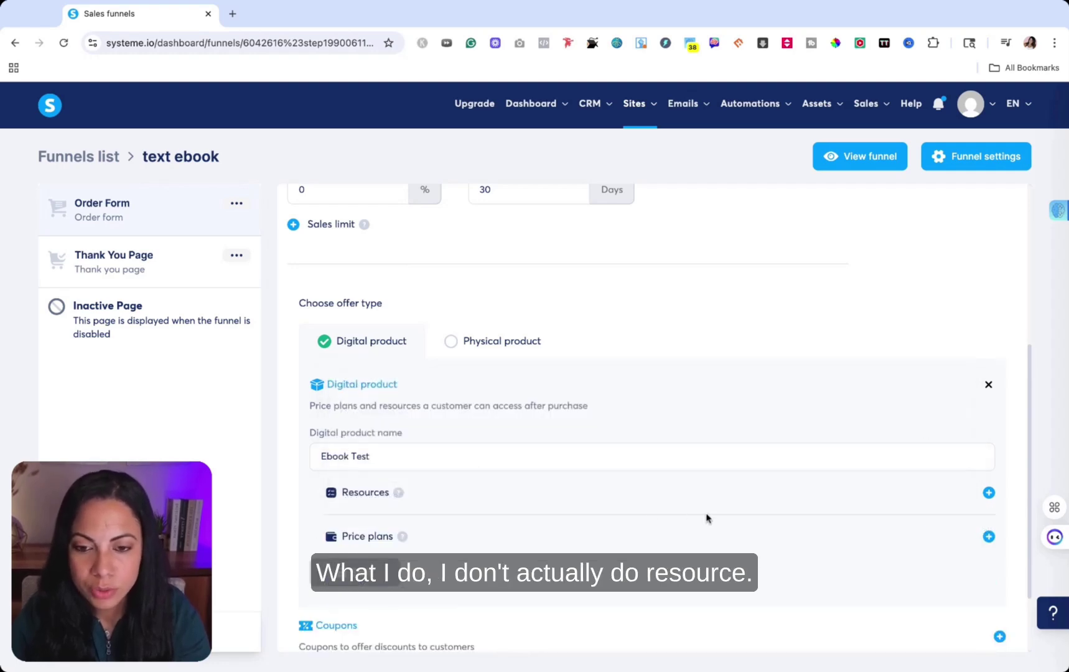
Create and save a 'test ebook' price plan of 10 usd, reused as dashboard name and descriptor
click(989, 537)
click(537, 548)
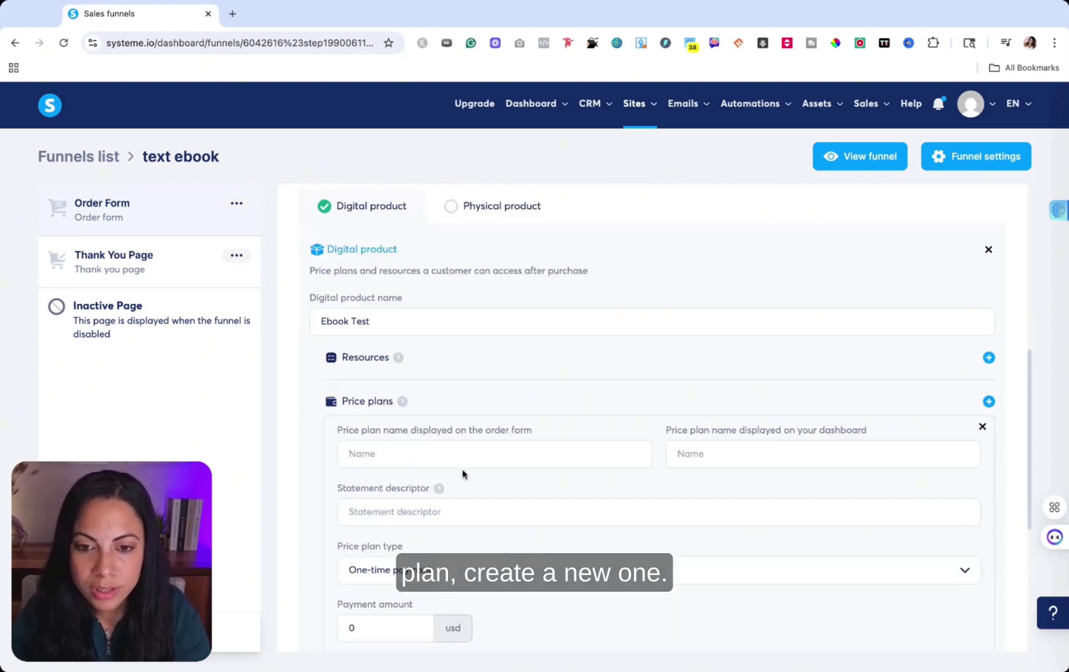
click(424, 460)
text(te)
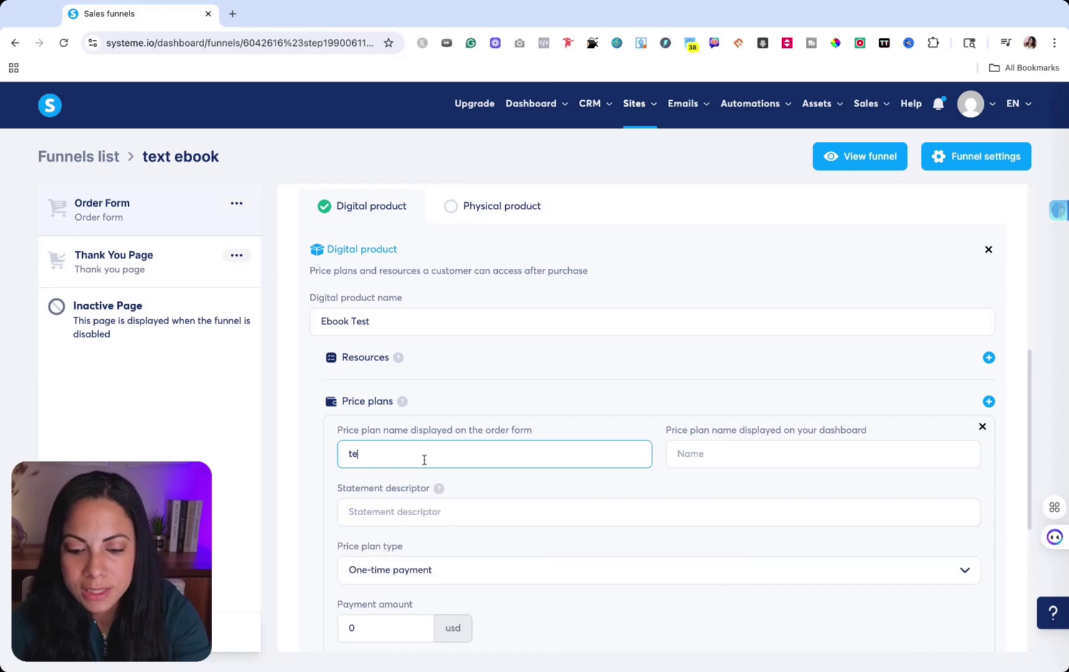
text(st ebook)
click(728, 454)
text(test ebook)
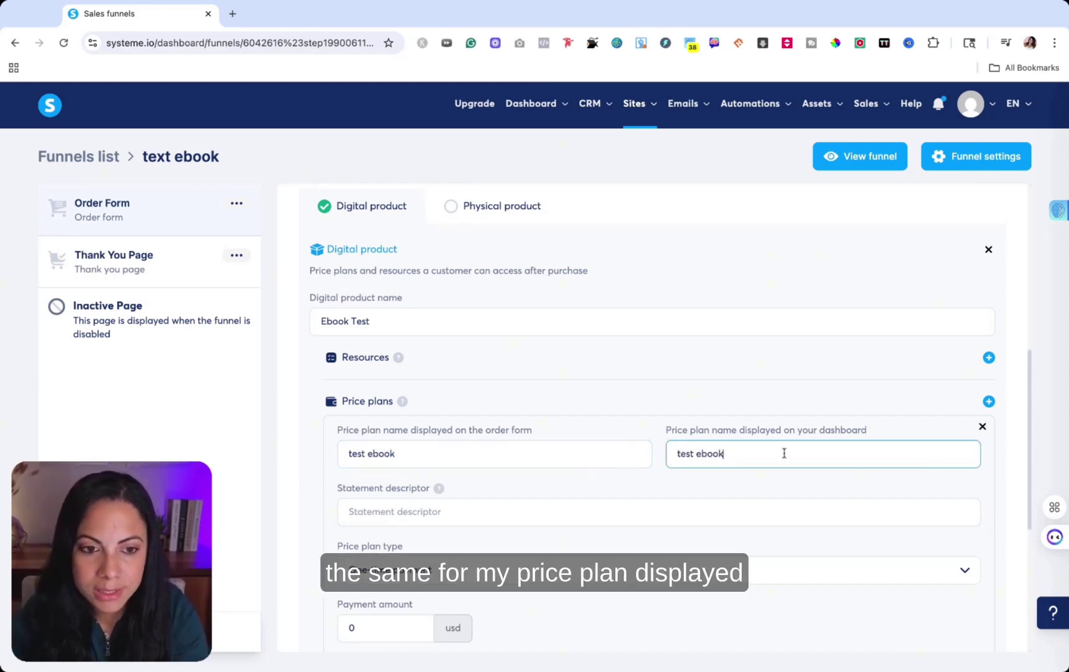
click(370, 507)
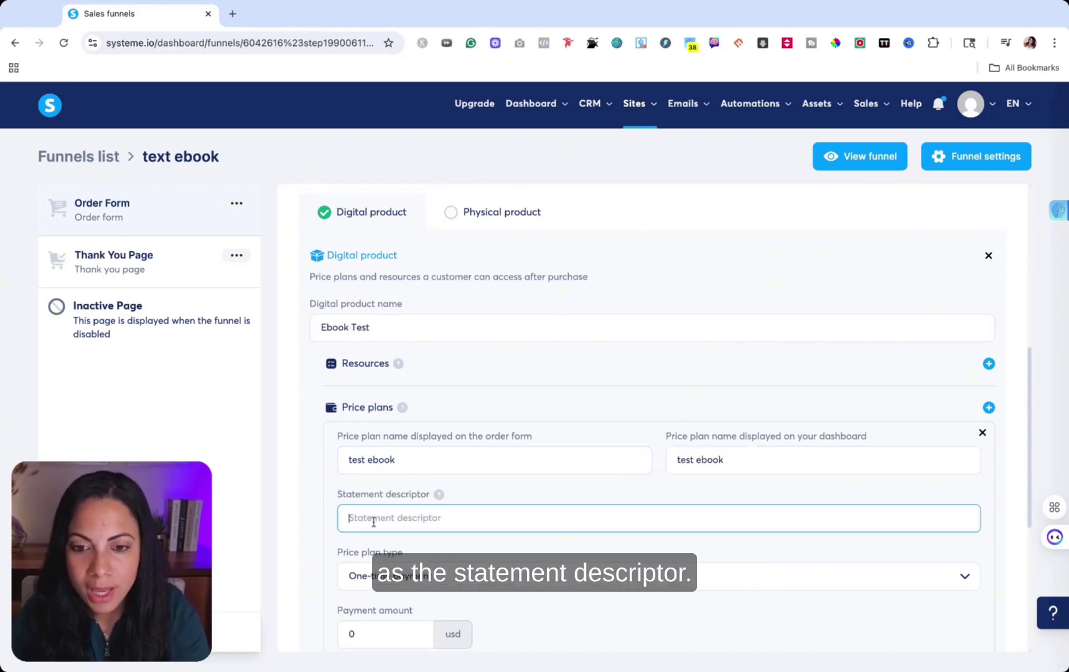
text(test ebook)
scroll(582, 468, down, 3)
scroll(478, 491, down, 1)
double_click(376, 477)
text(10)
click(382, 588)
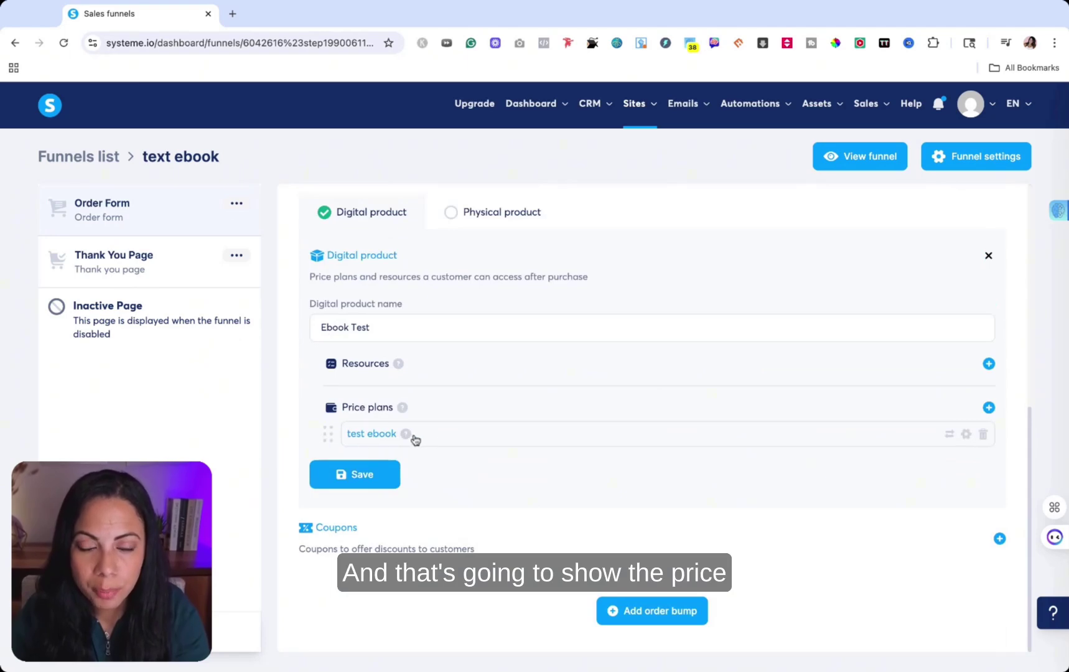
scroll(420, 440, up, 7)
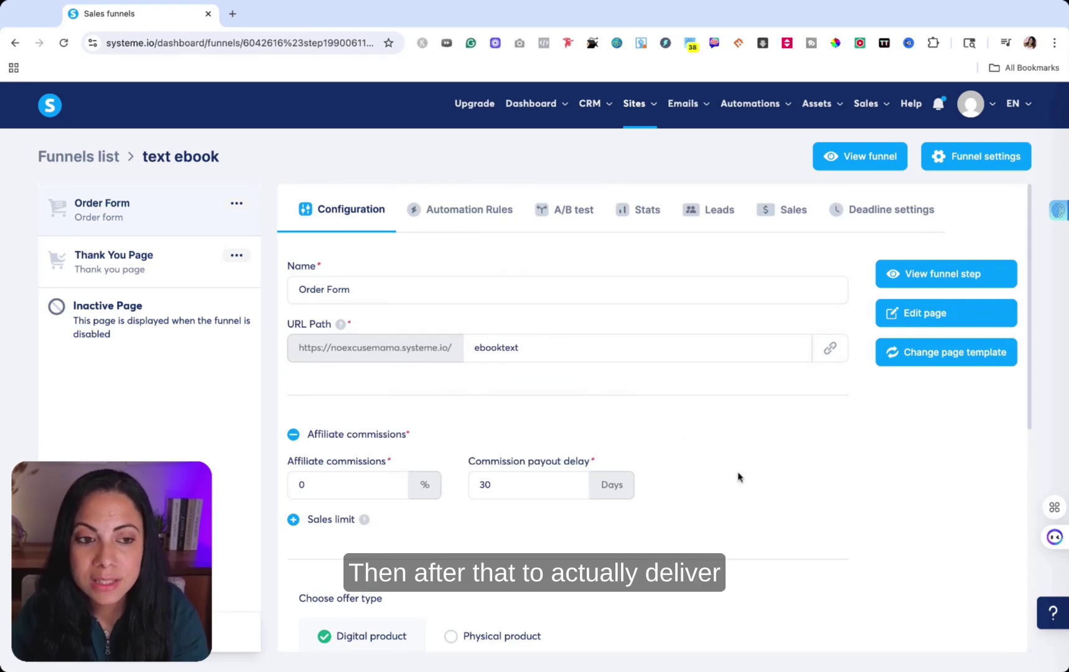
Add an automation rule triggered by a new sale with a Send email action
click(476, 216)
click(649, 581)
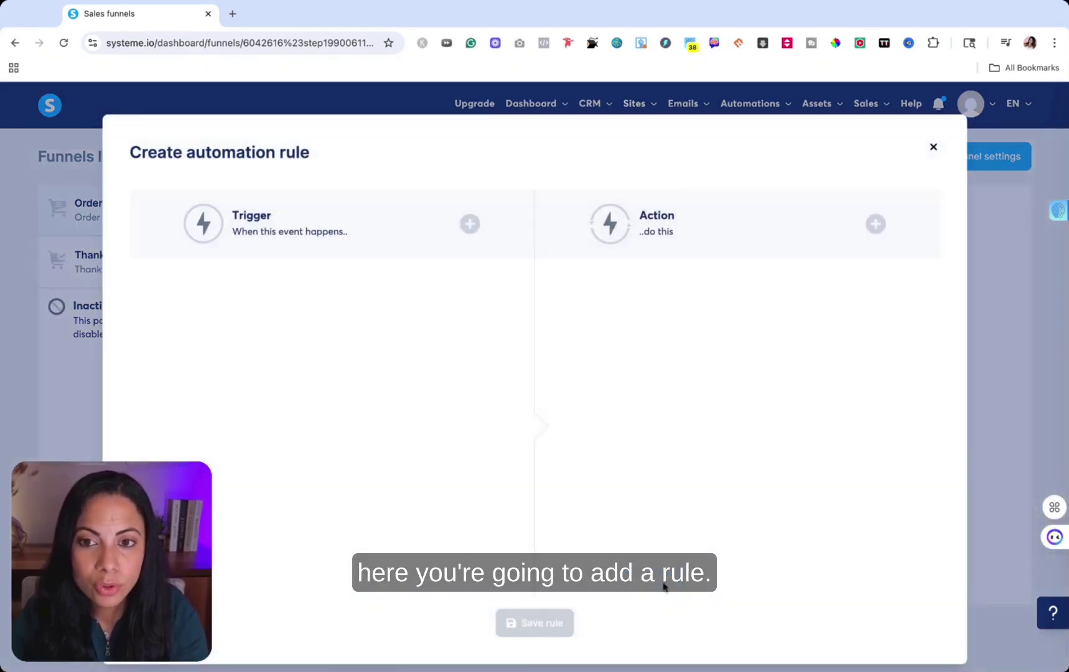
click(470, 226)
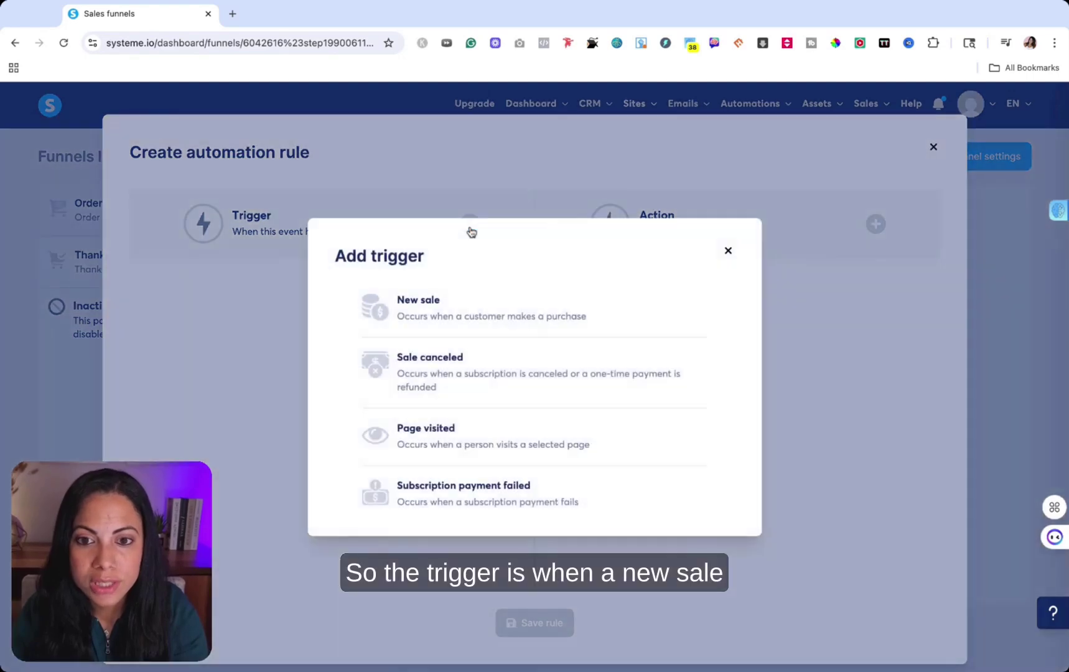
click(433, 313)
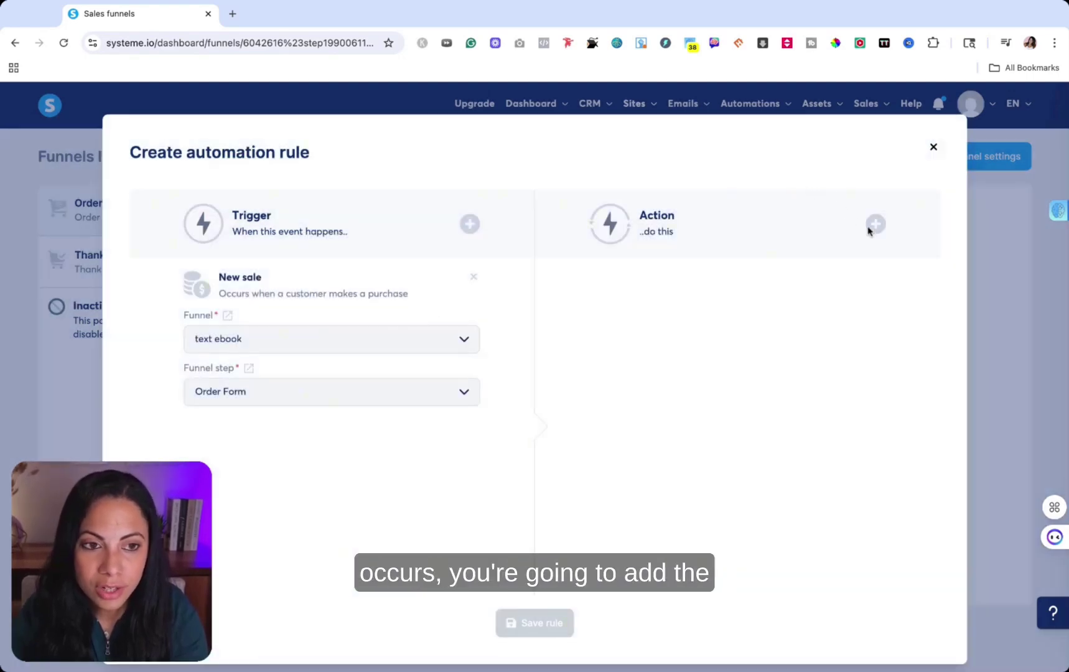
click(876, 225)
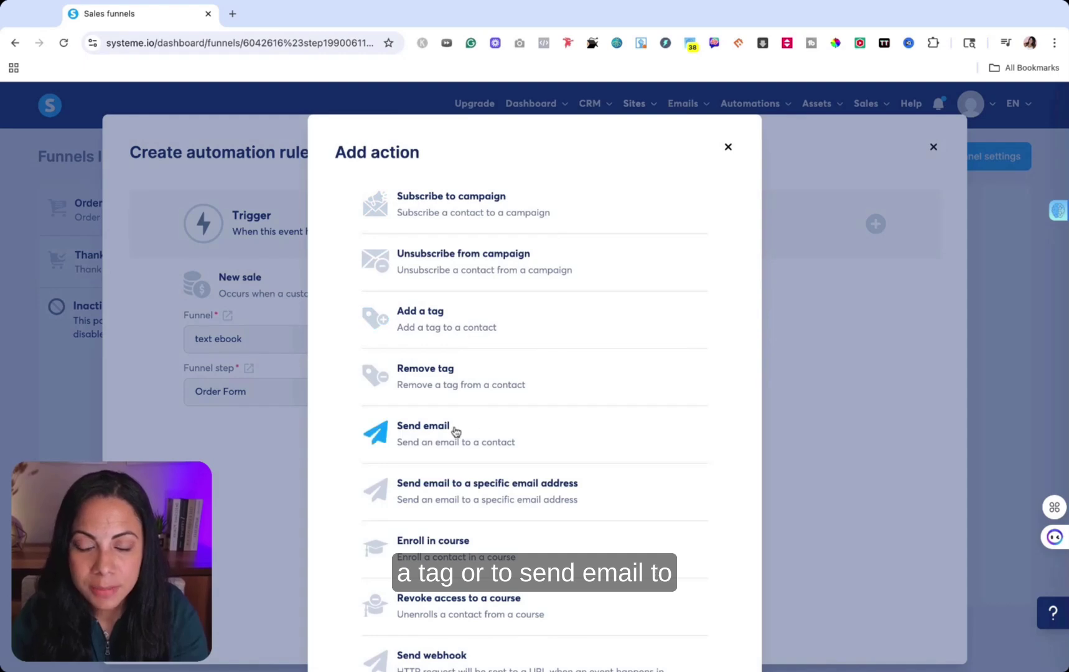
click(421, 439)
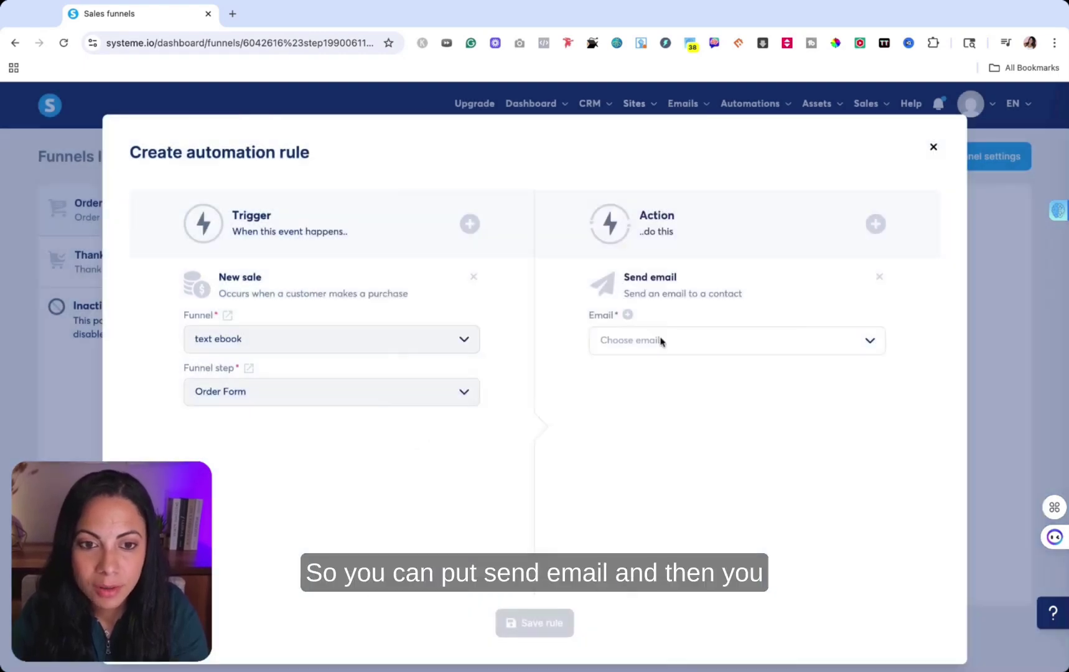
Create a new email for the action with subject 'Here your ebook!!!'
click(628, 315)
click(212, 220)
text(Here your ebook!!!)
click(244, 427)
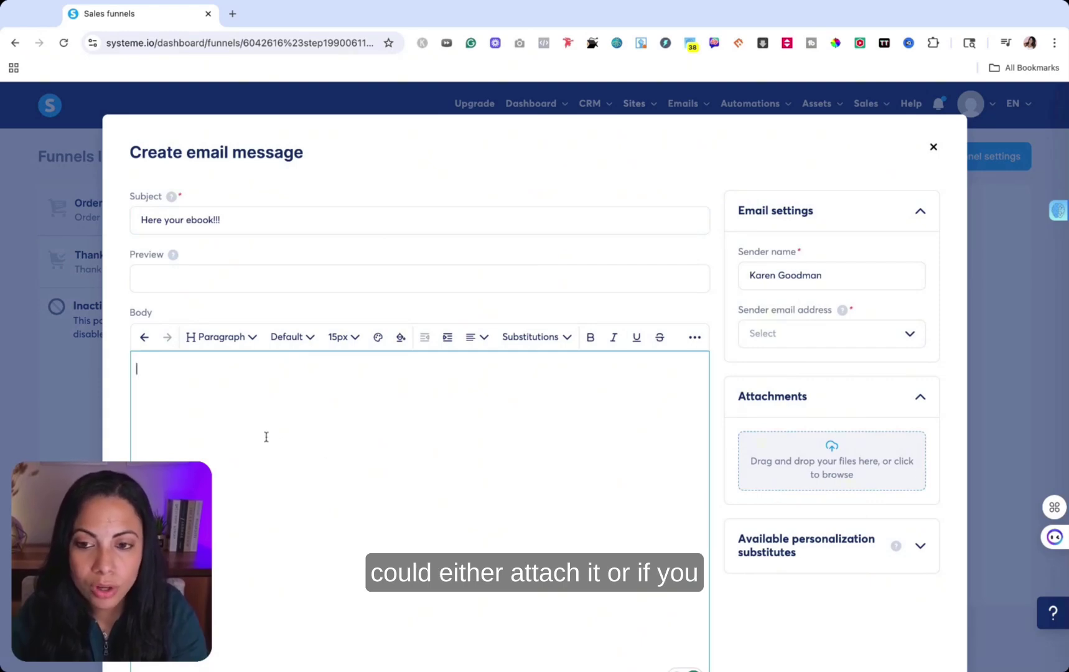
Write 'Click here to download' as the email body, attempt a link, and save the message
text(Click here to download)
triple_click(266, 364)
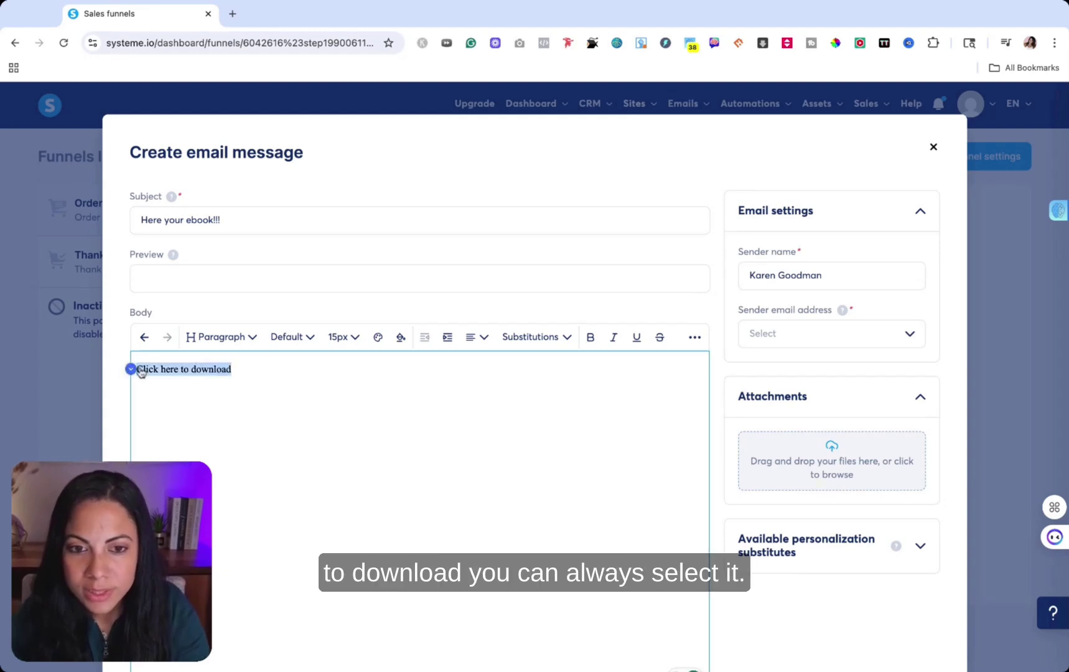
click(695, 338)
click(605, 421)
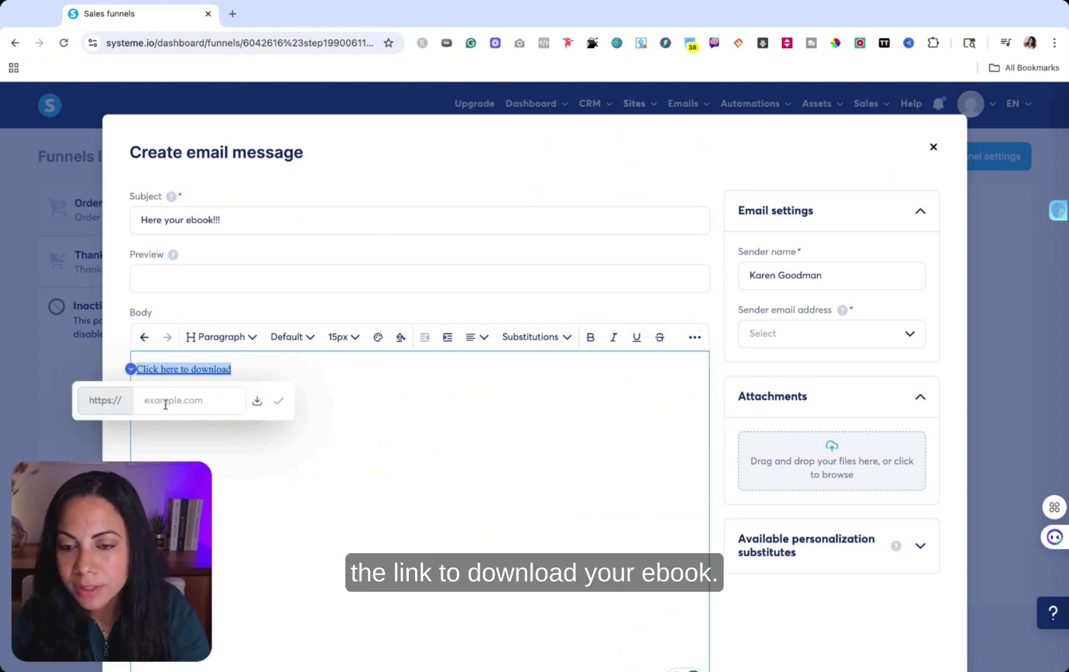
click(515, 434)
scroll(637, 461, down, 3)
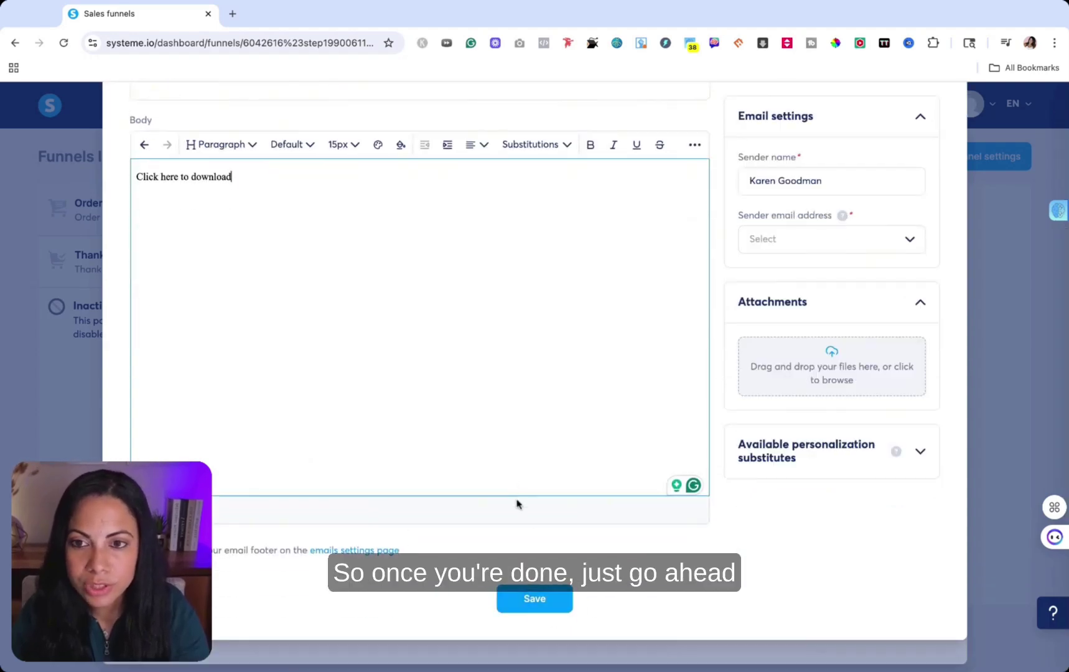
click(535, 599)
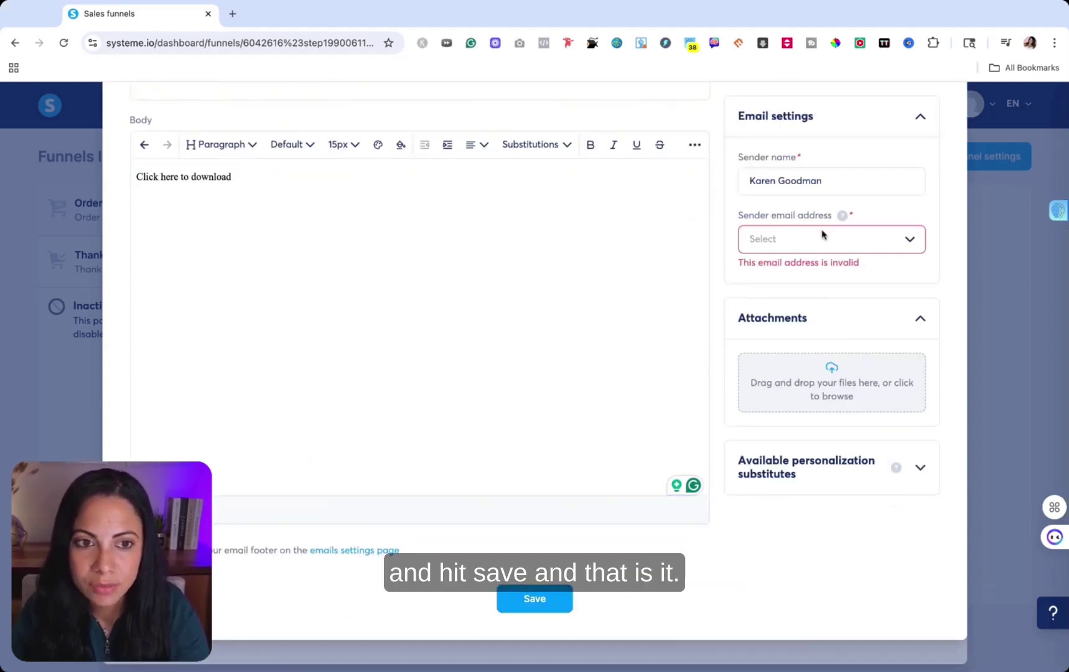